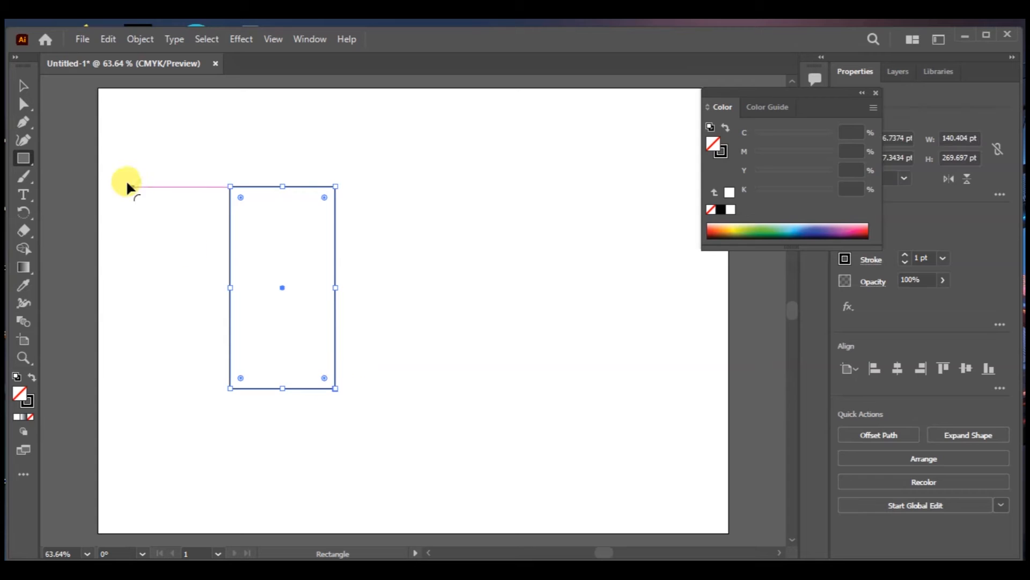
# Select the tall rectangle and remove its stroke, leaving it with neither fill nor outline
pyautogui.click(24, 85)
pyautogui.moveTo(201, 156); pyautogui.dragTo(435, 490)
pyautogui.click(30, 415)
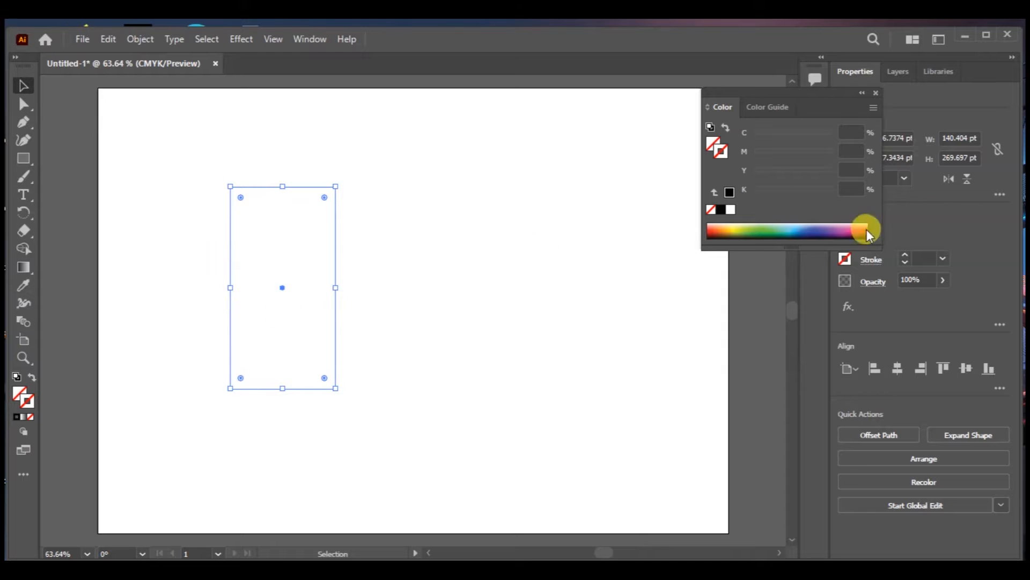
pyautogui.click(787, 230)
pyautogui.click(31, 415)
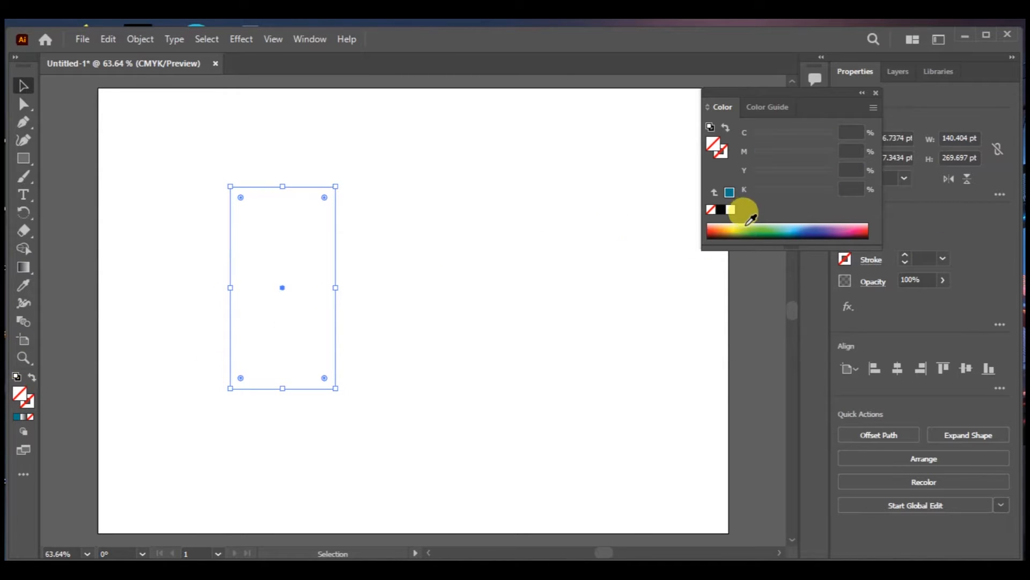
# Fill the rectangle with pure red, C 0, M 100, Y 100, K 0
pyautogui.click(723, 230)
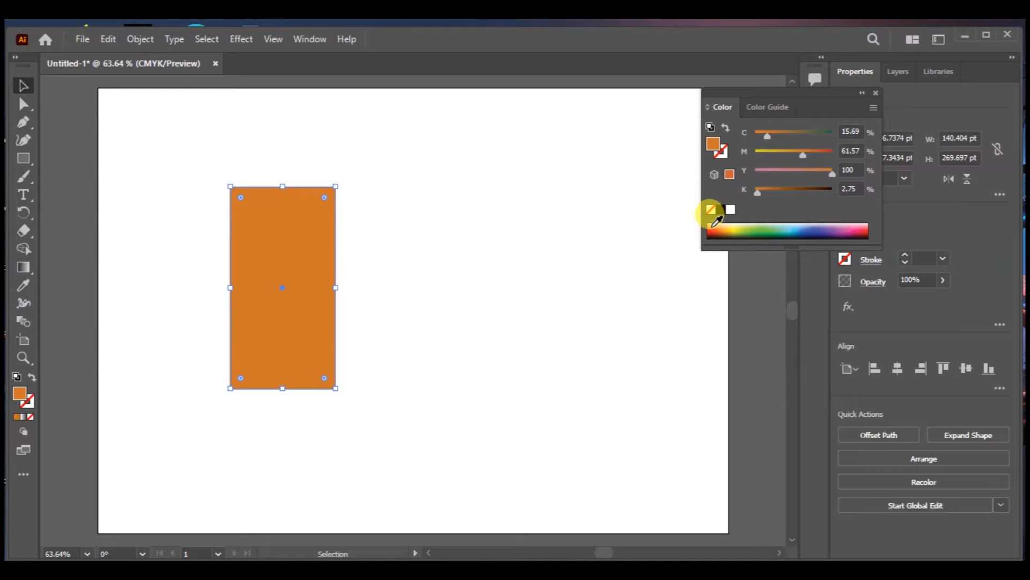
pyautogui.doubleClick(20, 394)
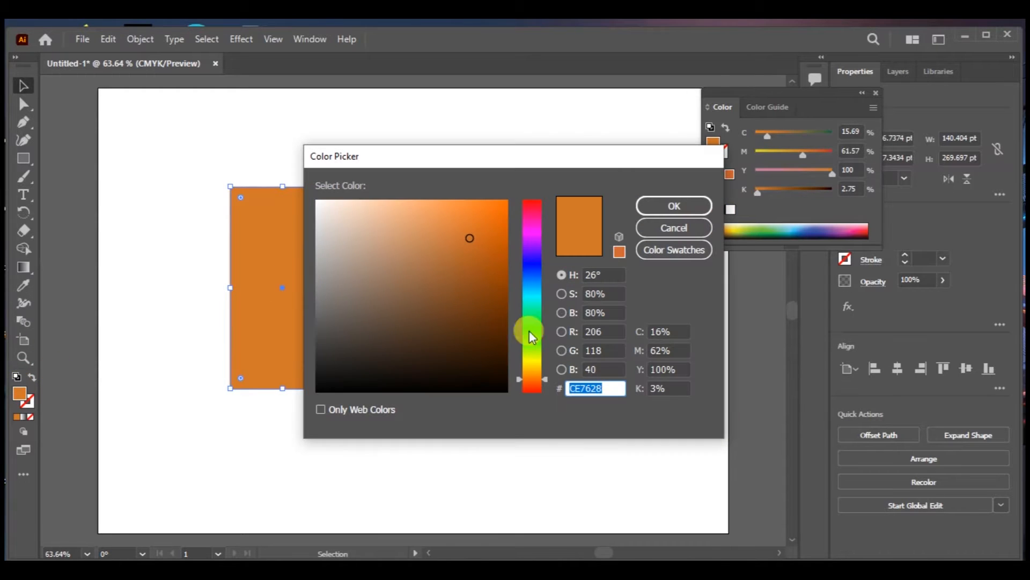
pyautogui.click(537, 200)
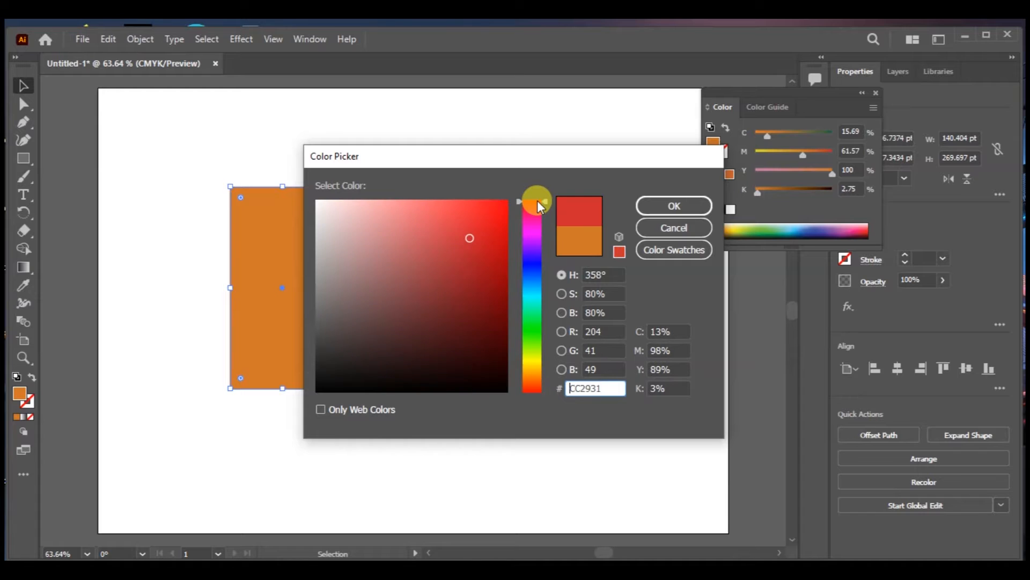
pyautogui.click(498, 206)
pyautogui.click(651, 205)
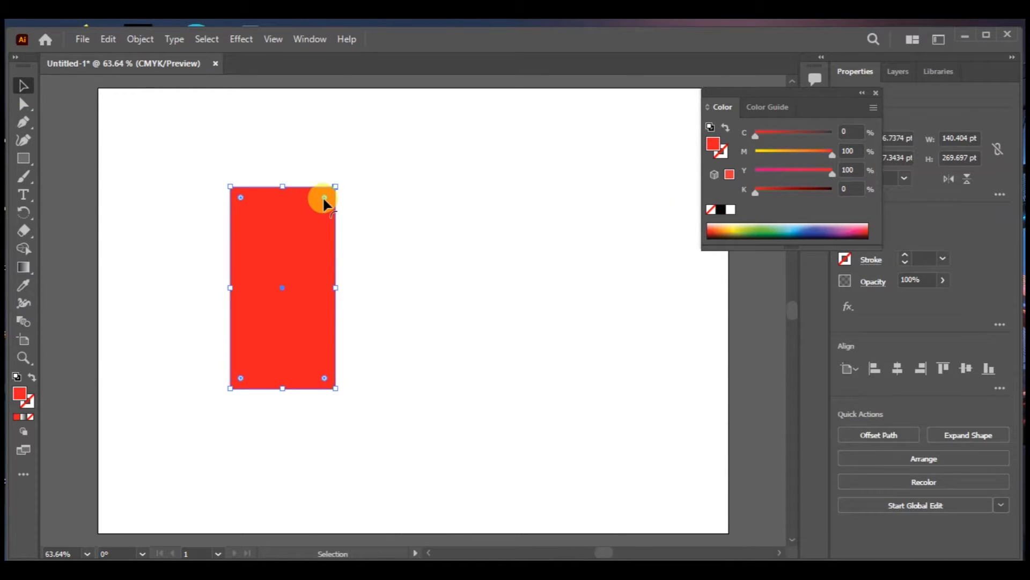
pyautogui.moveTo(324, 198); pyautogui.dragTo(316, 140)
pyautogui.moveTo(289, 293); pyautogui.dragTo(349, 288)
pyautogui.hotkey('ctrl', 'z')
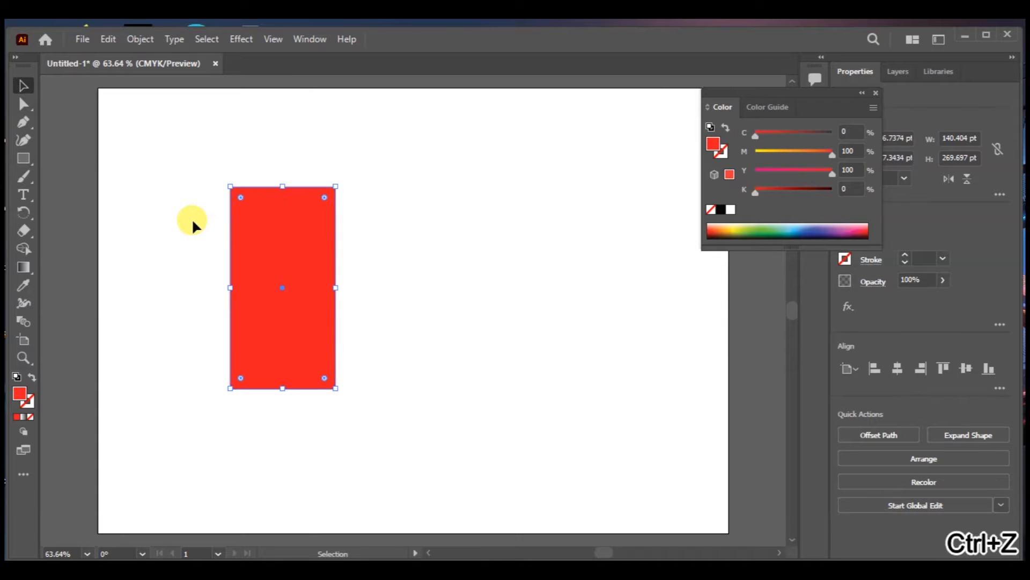
# Duplicate the red rectangle against its right edge and rotate the copy about 90° so it lies horizontally
pyautogui.moveTo(280, 288); pyautogui.dragTo(386, 285)
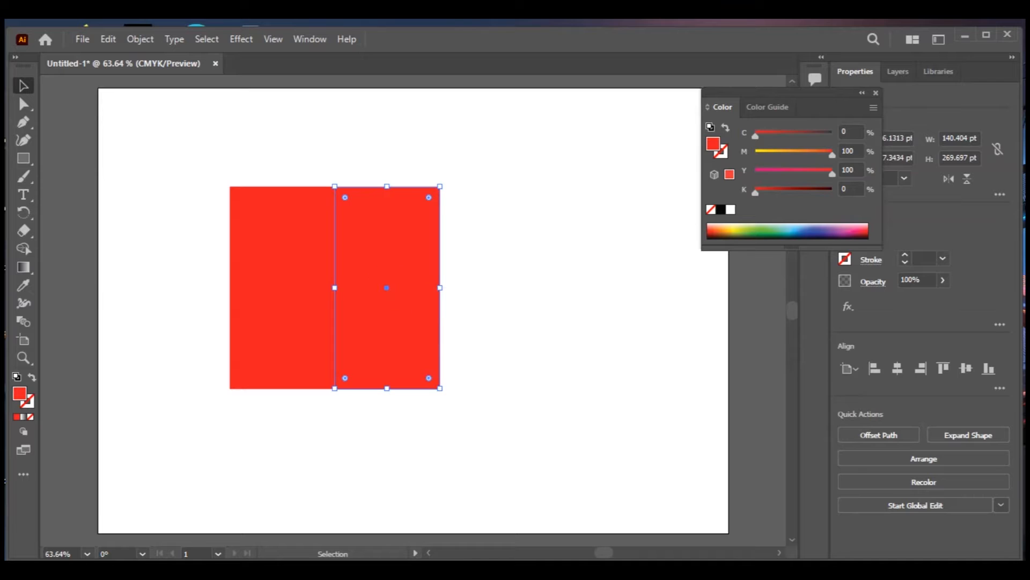
pyautogui.click(27, 210)
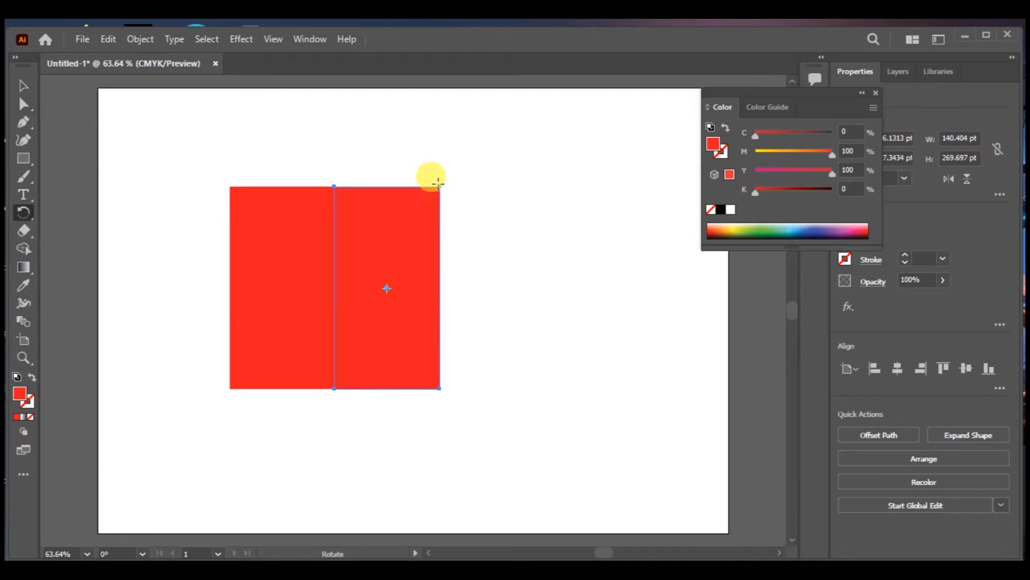
pyautogui.moveTo(442, 175); pyautogui.dragTo(575, 401)
pyautogui.moveTo(381, 263)
pyautogui.mouseDown()
pyautogui.moveTo(369, 260)
pyautogui.moveTo(331, 349)
pyautogui.mouseUp()
pyautogui.hotkey('ctrl', 'z')
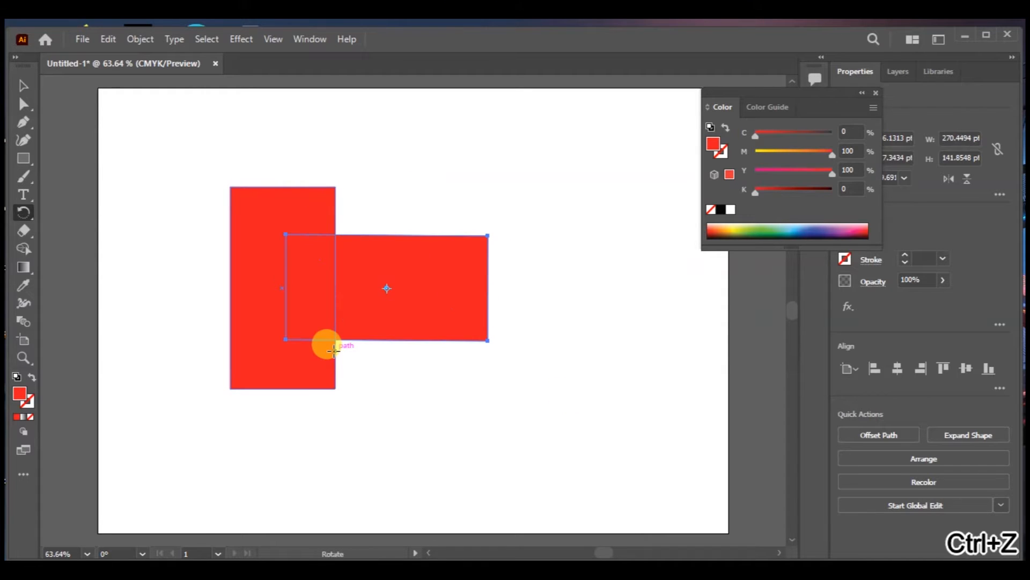
# Move the horizontal rectangle so its left end overlaps the lower half of the vertical one, forming an L shape
pyautogui.click(24, 85)
pyautogui.moveTo(403, 279); pyautogui.dragTo(352, 331)
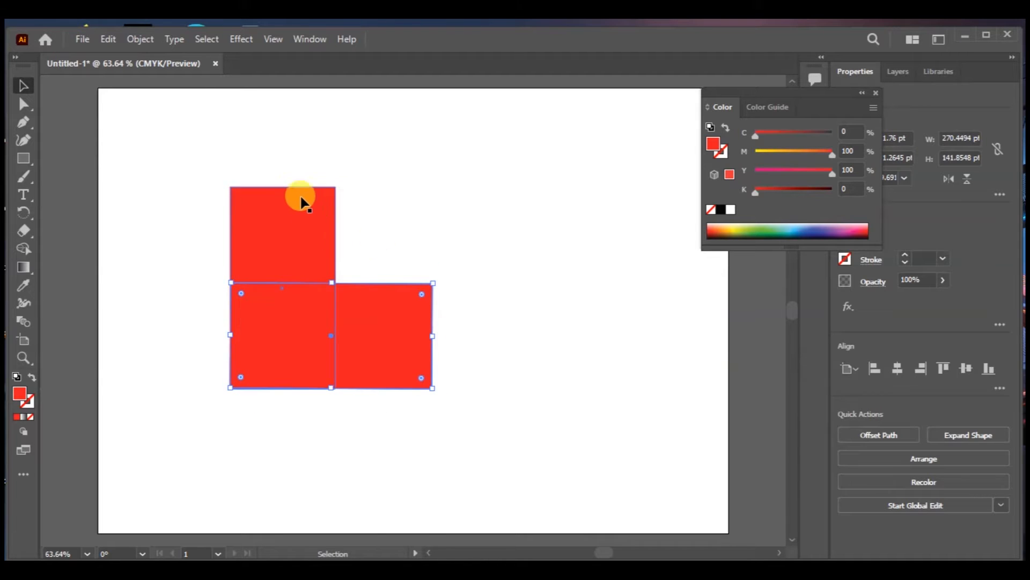
# Round both right-hand corners of the horizontal rectangle fully so its end becomes a semicircle
pyautogui.moveTo(475, 268); pyautogui.dragTo(382, 414)
pyautogui.moveTo(475, 271); pyautogui.dragTo(409, 399)
pyautogui.moveTo(421, 293); pyautogui.dragTo(479, 295)
pyautogui.click(23, 103)
pyautogui.moveTo(465, 252); pyautogui.dragTo(389, 493)
pyautogui.moveTo(416, 294); pyautogui.dragTo(221, 357)
pyautogui.click(490, 217)
# Round both top corners of the vertical rectangle fully so its upper end becomes a semicircle
pyautogui.moveTo(392, 161); pyautogui.dragTo(178, 230)
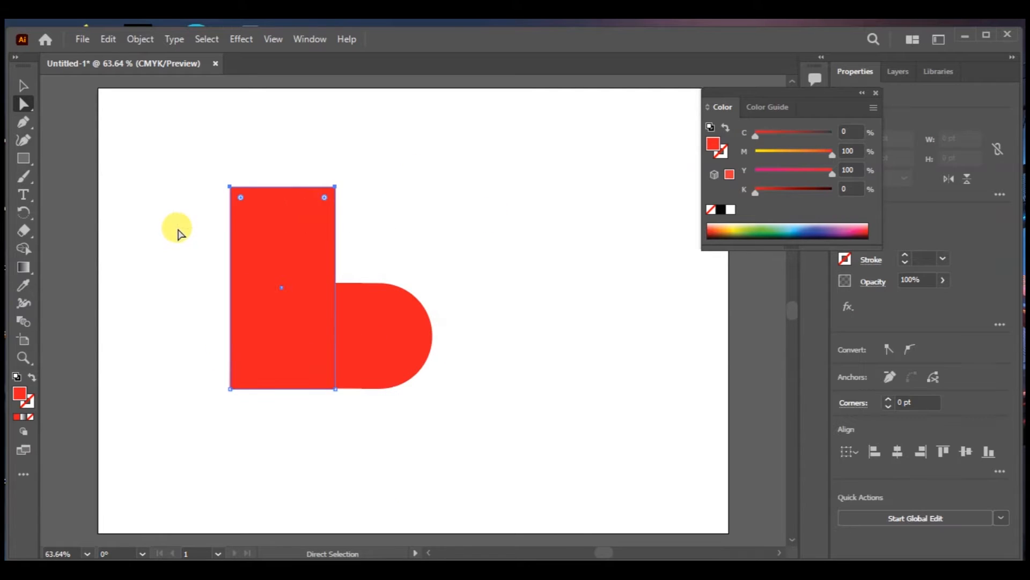
pyautogui.moveTo(323, 202); pyautogui.dragTo(279, 236)
pyautogui.click(391, 276)
# Select both rounded rectangles and merge them into one shape with the Pathfinder Unite operation
pyautogui.moveTo(492, 204); pyautogui.dragTo(220, 400)
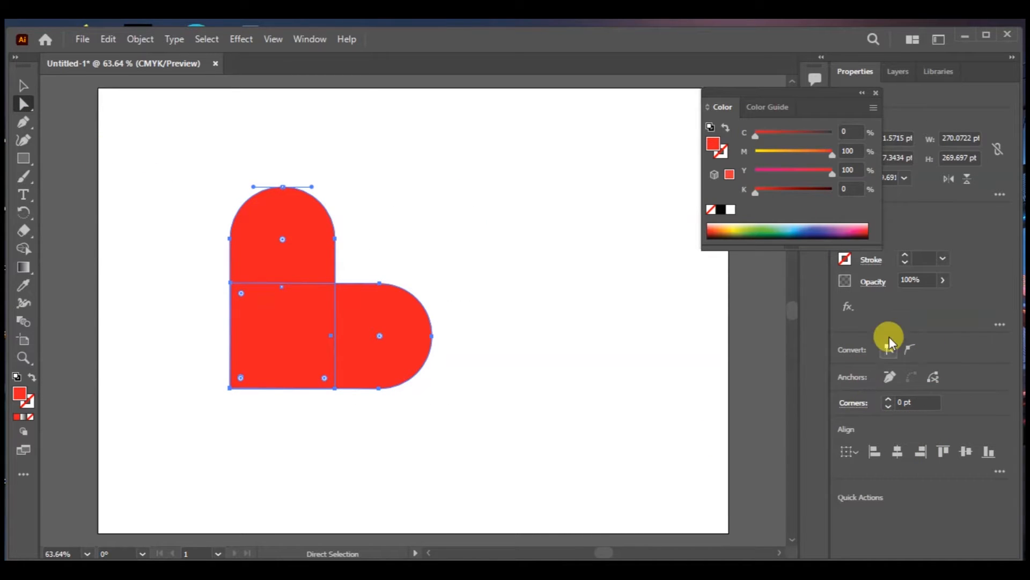
pyautogui.click(24, 85)
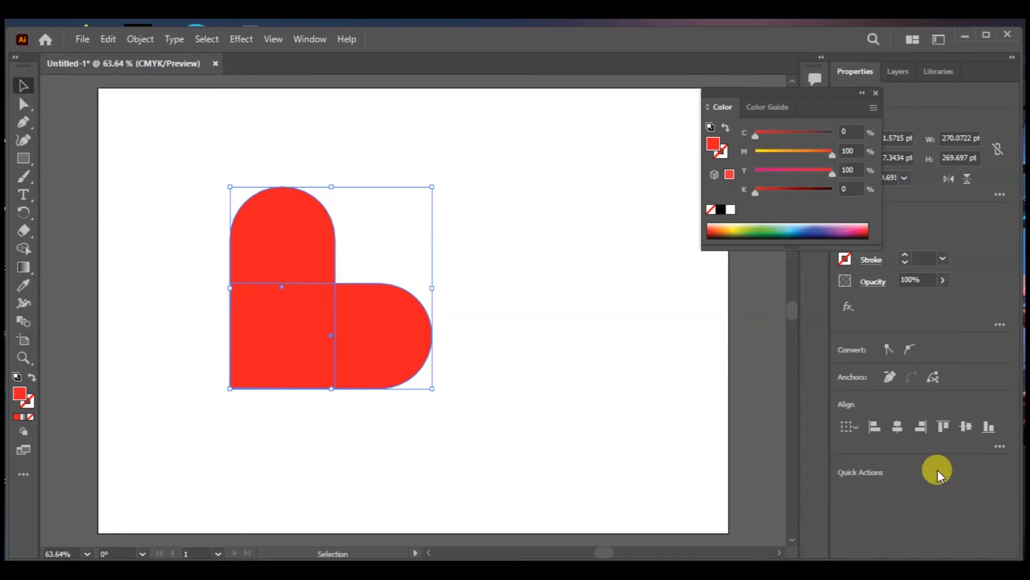
pyautogui.click(875, 93)
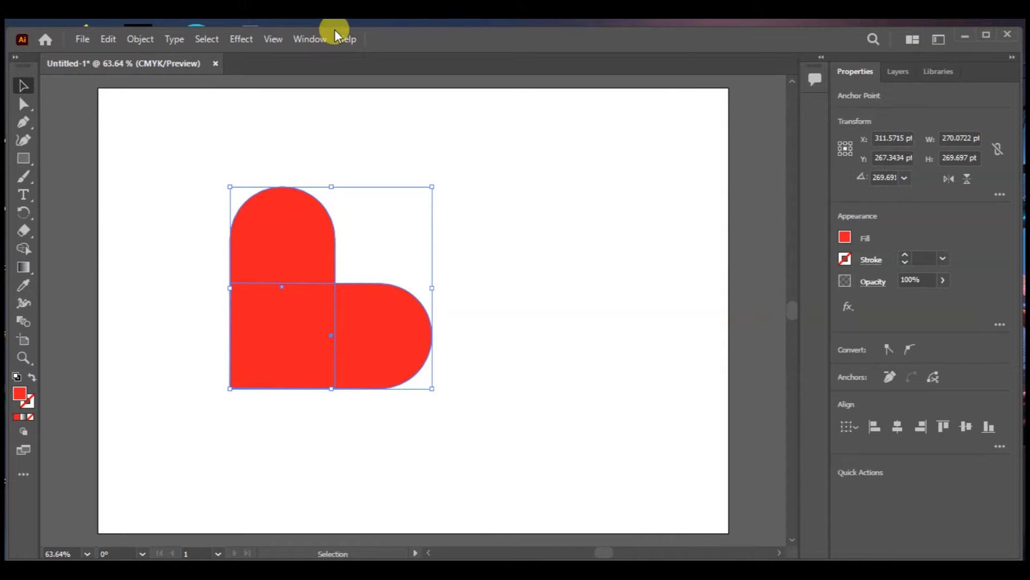
pyautogui.click(309, 39)
pyautogui.click(408, 558)
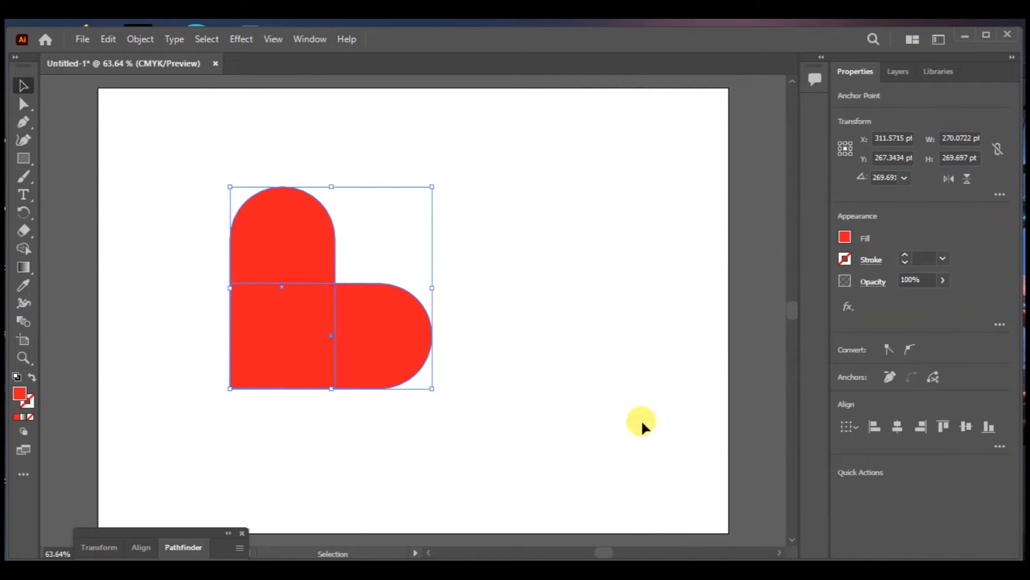
pyautogui.moveTo(196, 533); pyautogui.dragTo(674, 265)
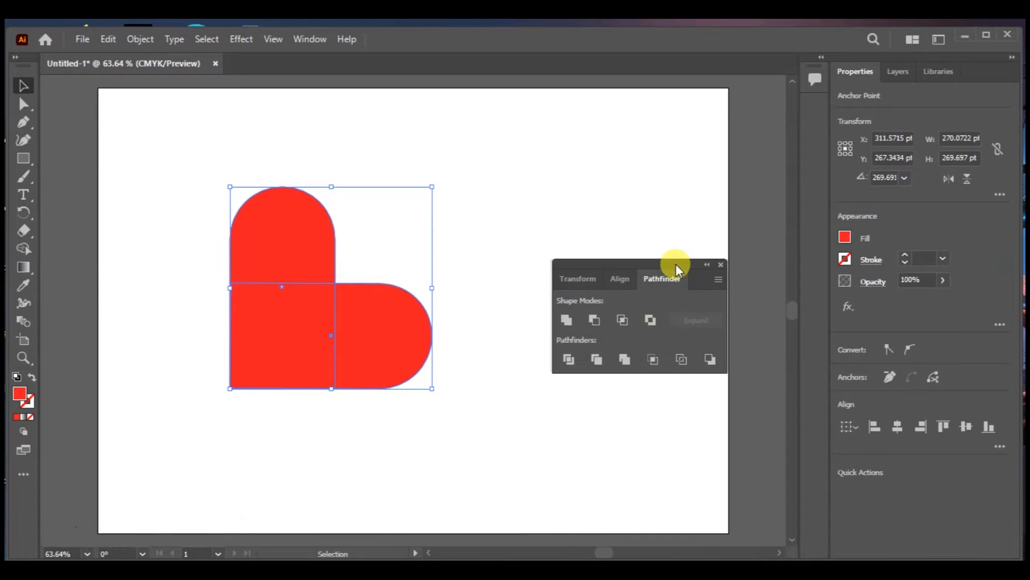
pyautogui.click(566, 319)
# Rotate the united shape about 42° counterclockwise so its square corner points down like a heart
pyautogui.moveTo(427, 172); pyautogui.dragTo(335, 162)
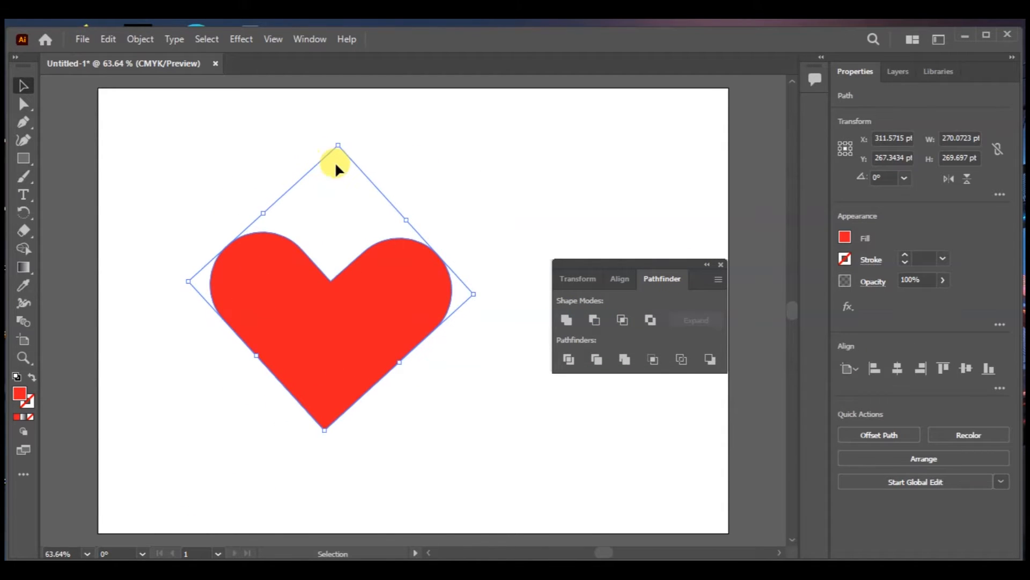
pyautogui.click(440, 179)
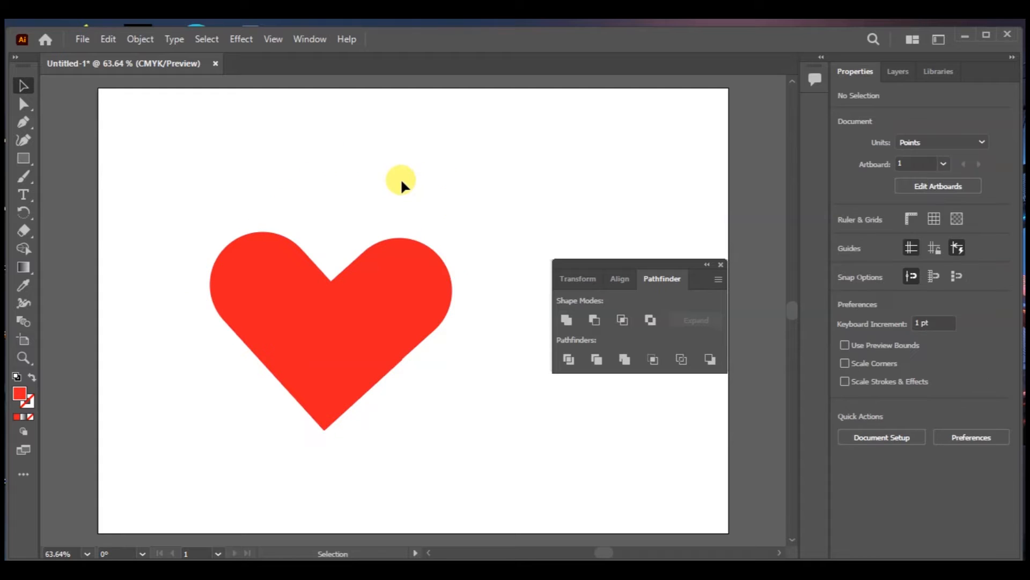
# Try to round the notch where the heart's two lobes meet
pyautogui.click(23, 103)
pyautogui.moveTo(444, 228); pyautogui.dragTo(241, 284)
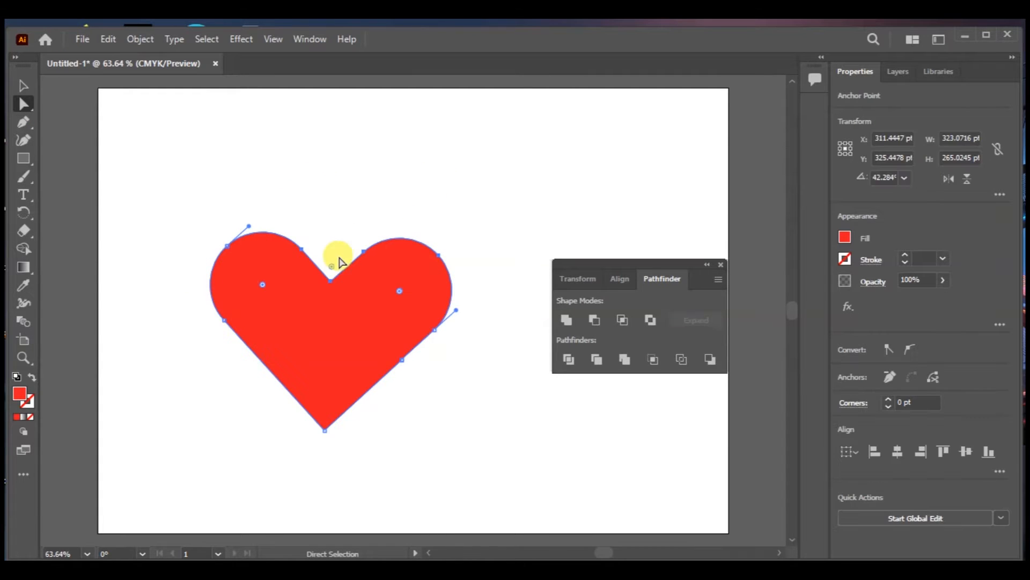
pyautogui.moveTo(332, 267); pyautogui.dragTo(337, 238)
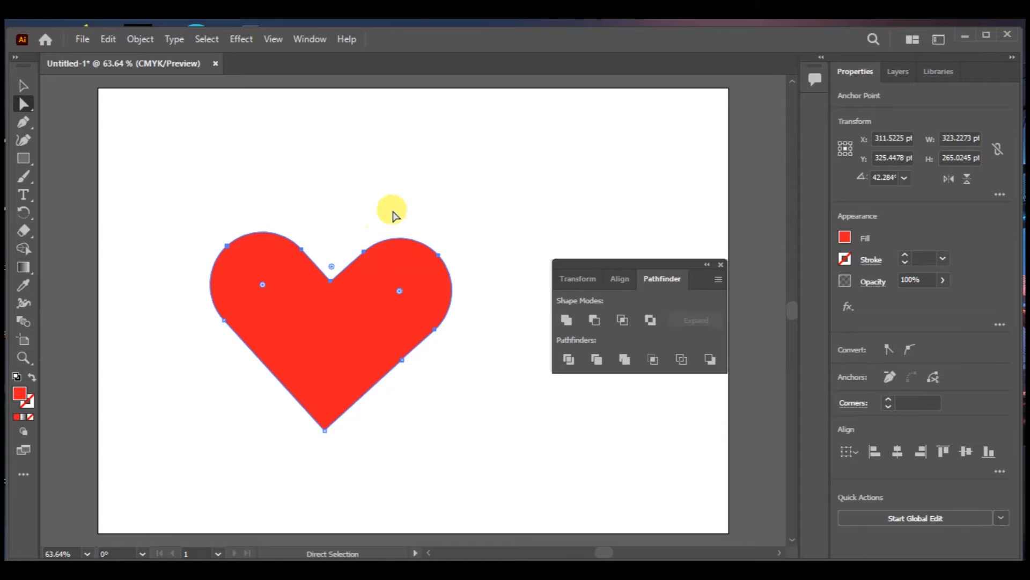
pyautogui.click(397, 213)
# Move the heart upward and slightly to the right on the artboard
pyautogui.moveTo(414, 255); pyautogui.dragTo(431, 195)
pyautogui.moveTo(481, 172); pyautogui.dragTo(241, 236)
pyautogui.click(340, 249)
pyautogui.click(513, 169)
pyautogui.click(413, 241)
pyautogui.click(520, 202)
# Select the whole heart and apply the Inflate 3D type from 3D and Materials
pyautogui.click(23, 85)
pyautogui.moveTo(207, 155); pyautogui.dragTo(460, 374)
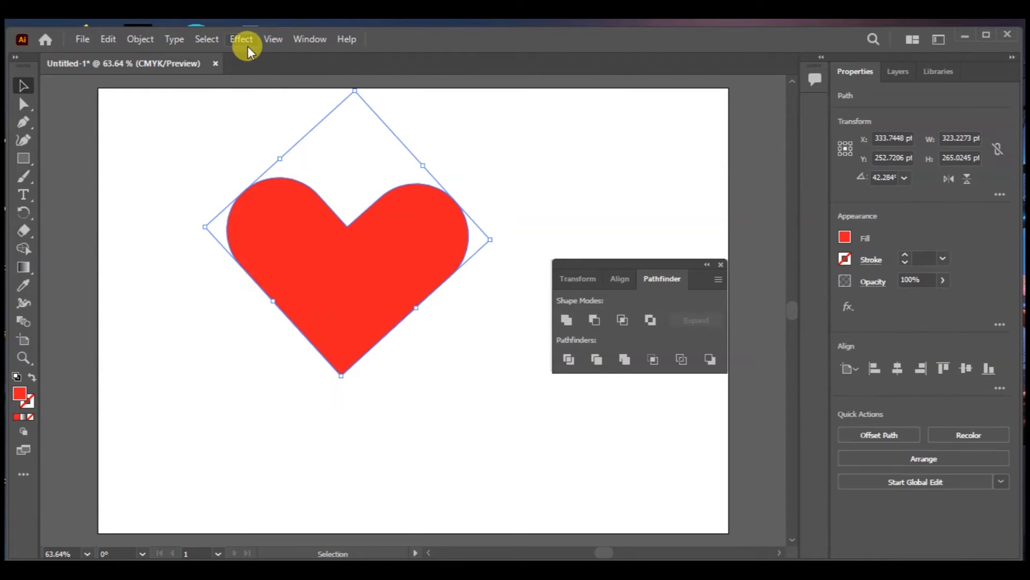
pyautogui.click(295, 38)
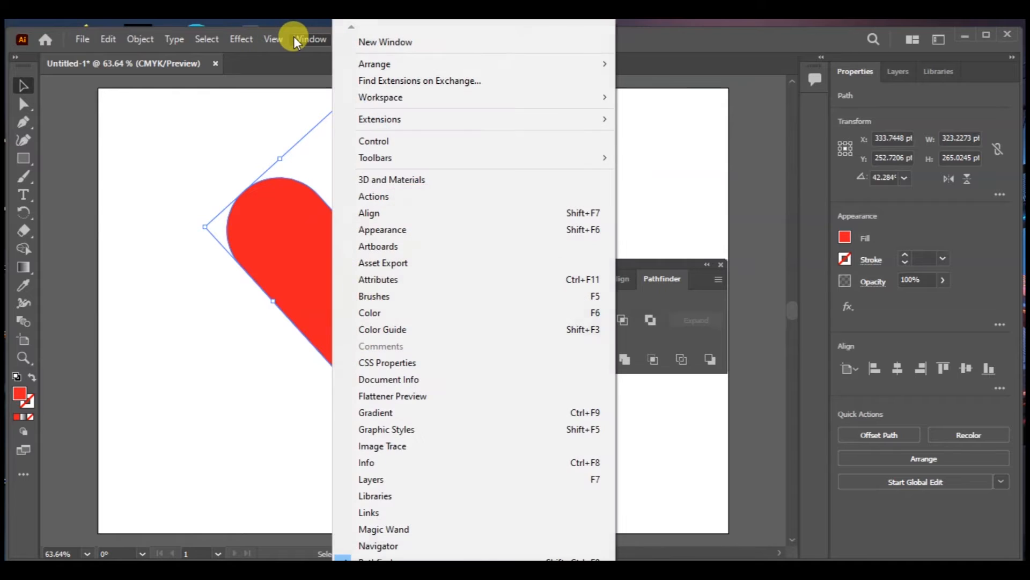
pyautogui.click(385, 177)
pyautogui.click(744, 190)
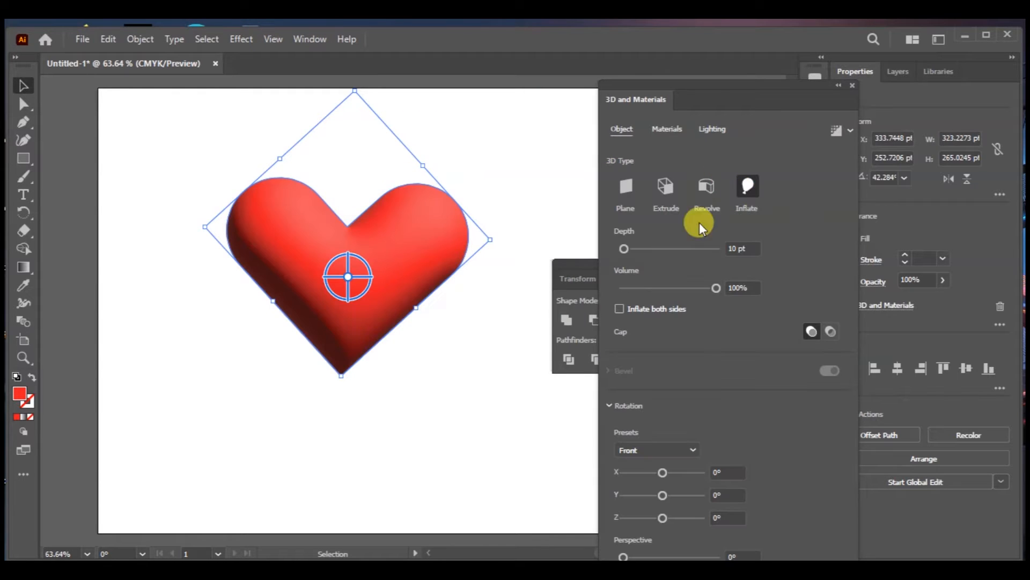
# Set the inflated heart's depth to 38 pt
pyautogui.moveTo(626, 251)
pyautogui.mouseDown()
pyautogui.moveTo(645, 250)
pyautogui.moveTo(626, 244)
pyautogui.mouseUp()
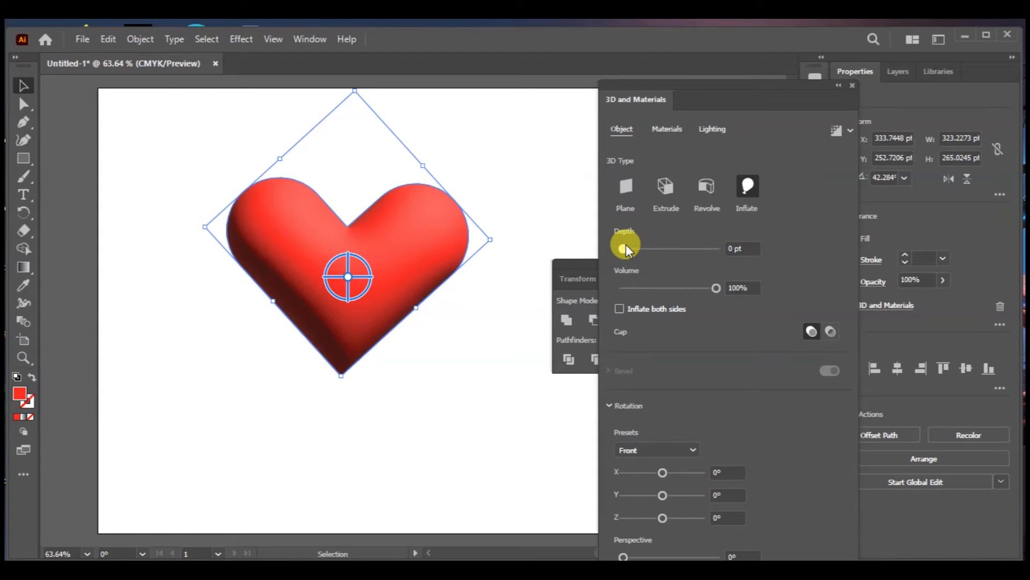
pyautogui.click(733, 248)
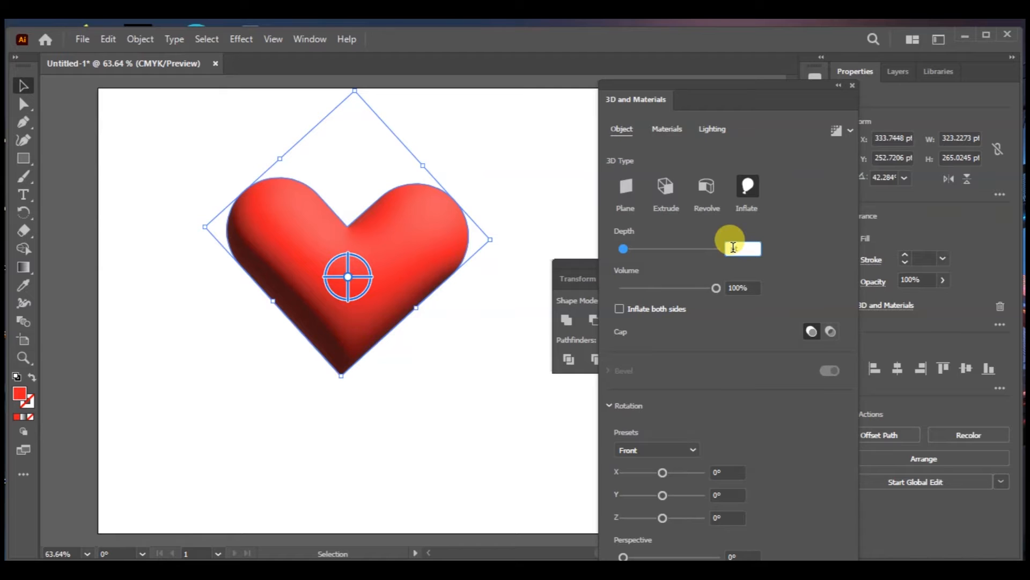
pyautogui.write('38')
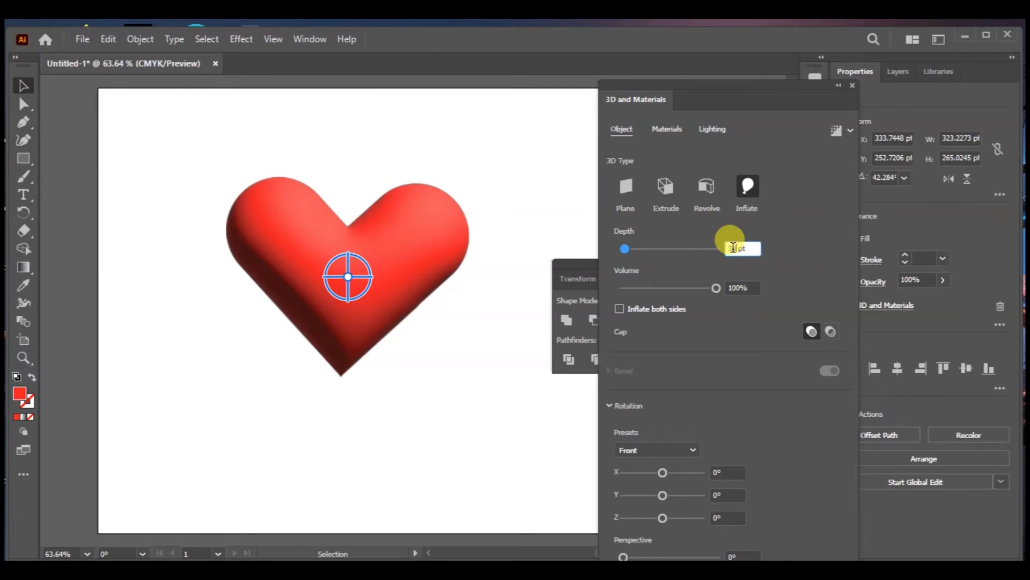
pyautogui.press('Return')
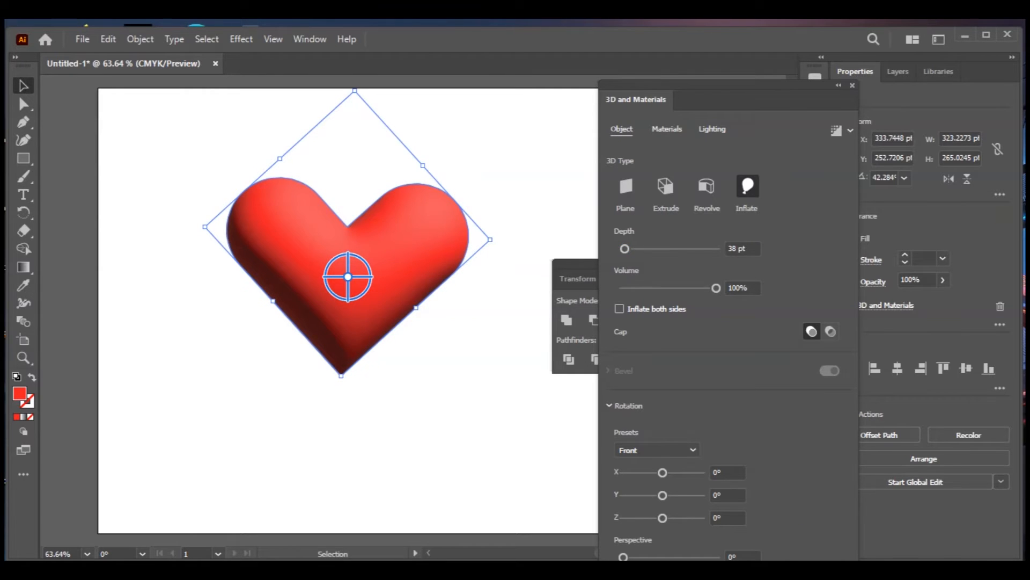
# Set the heart's inflate volume to 33% and enable inflating both sides
pyautogui.click(742, 287)
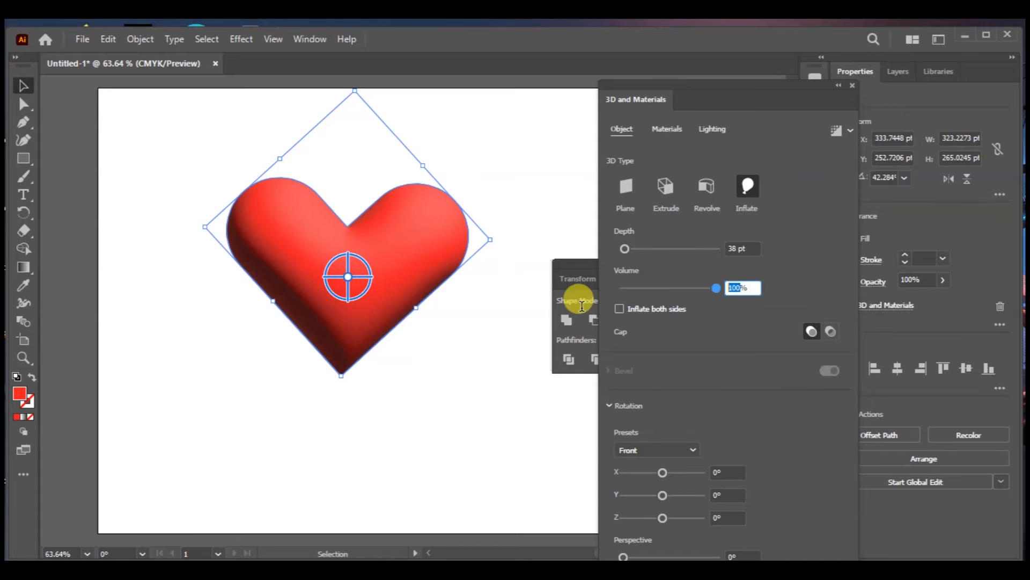
pyautogui.write('33')
pyautogui.press('Return')
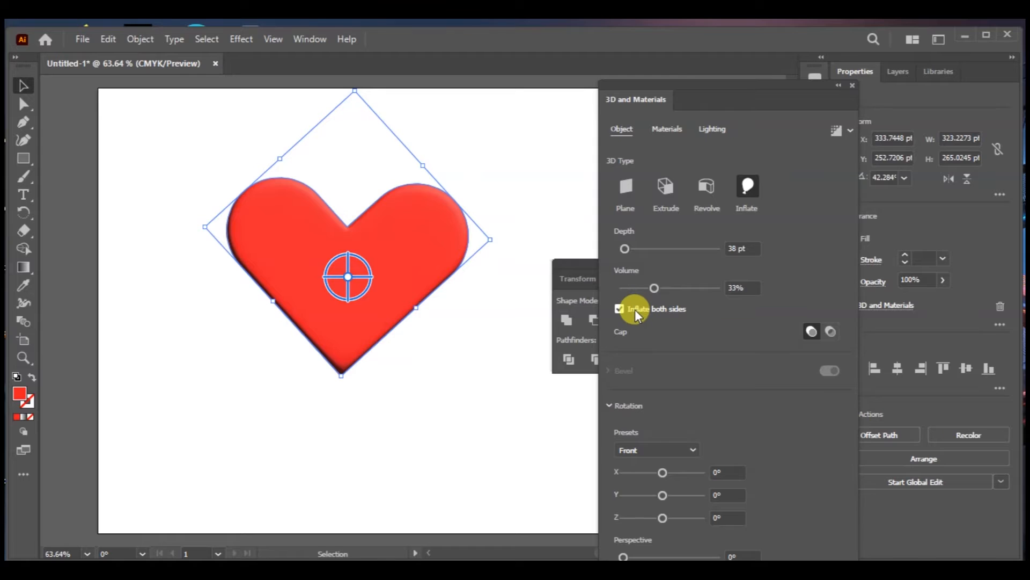
# Select the whole heart and apply the Isometric Top rotation preset
pyautogui.click(482, 341)
pyautogui.moveTo(476, 137); pyautogui.dragTo(164, 405)
pyautogui.click(687, 451)
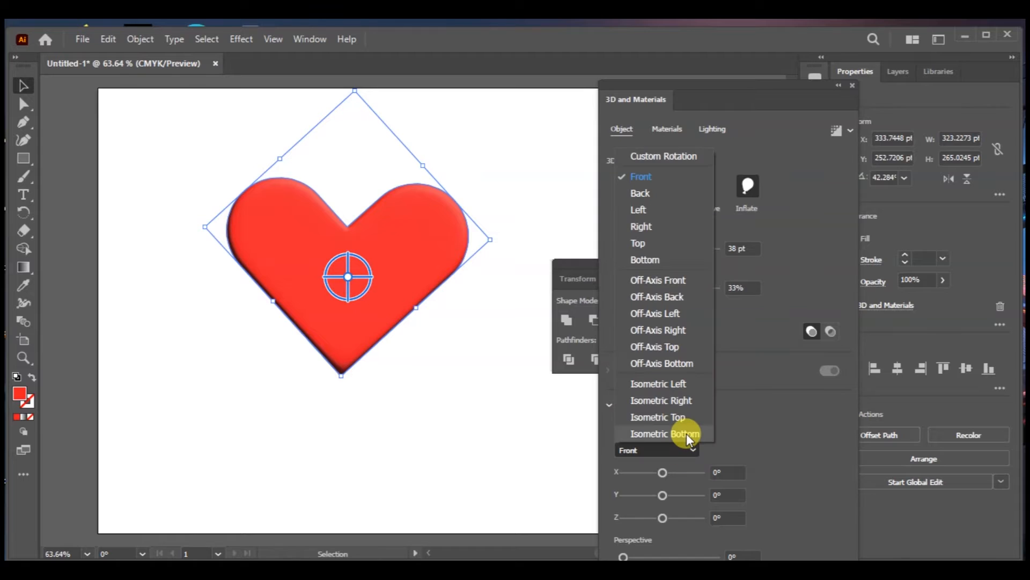
pyautogui.click(687, 418)
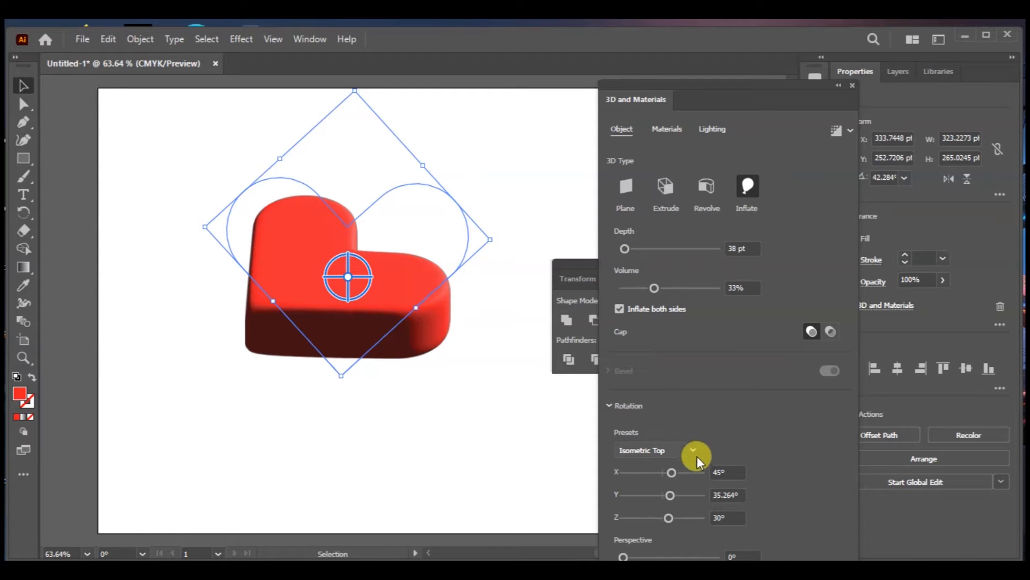
# Try the Isometric Right and Isometric Bottom rotation presets on the heart, and return to Isometric Top
pyautogui.click(695, 451)
pyautogui.click(697, 395)
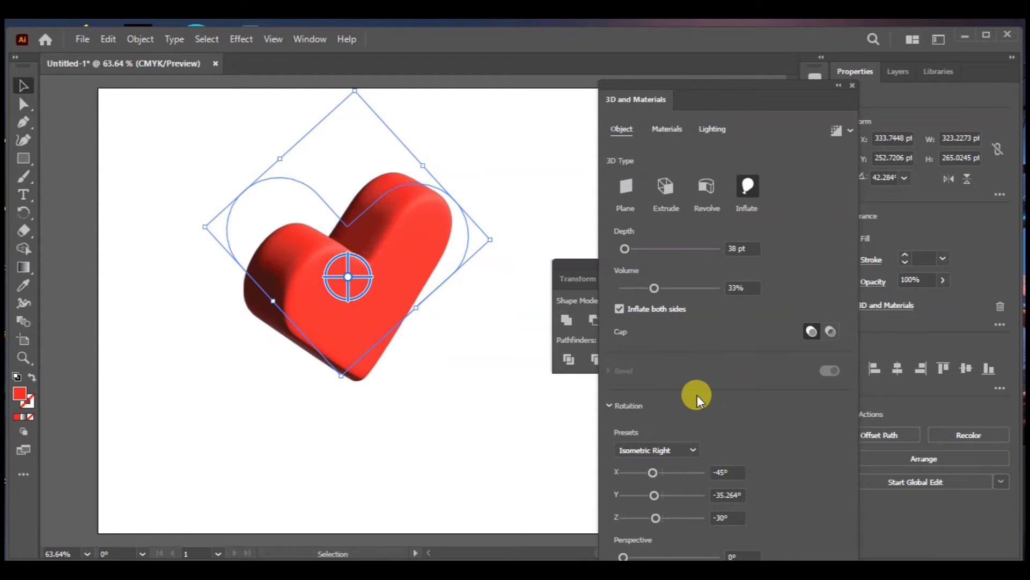
pyautogui.click(685, 451)
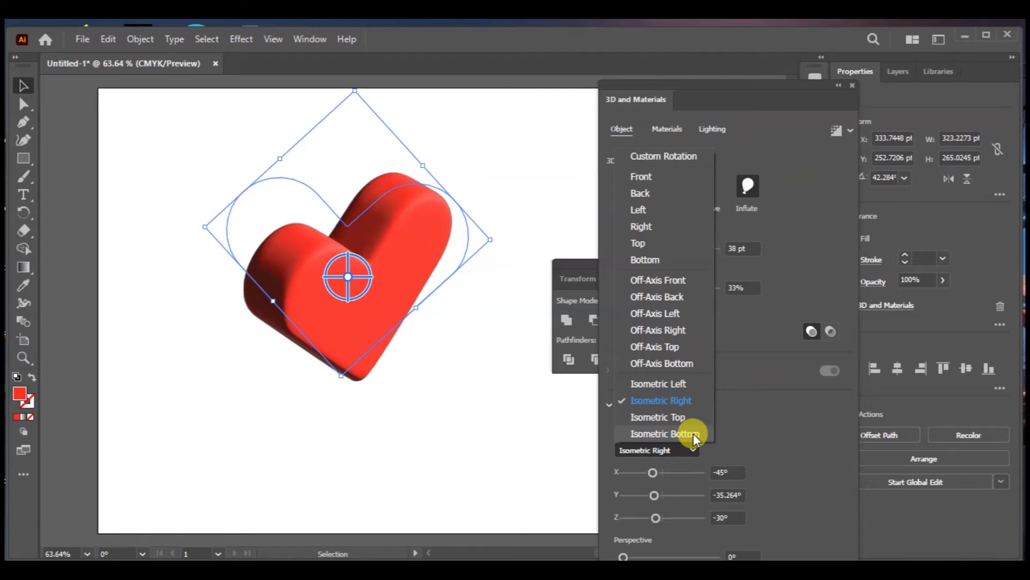
pyautogui.click(693, 433)
pyautogui.click(691, 451)
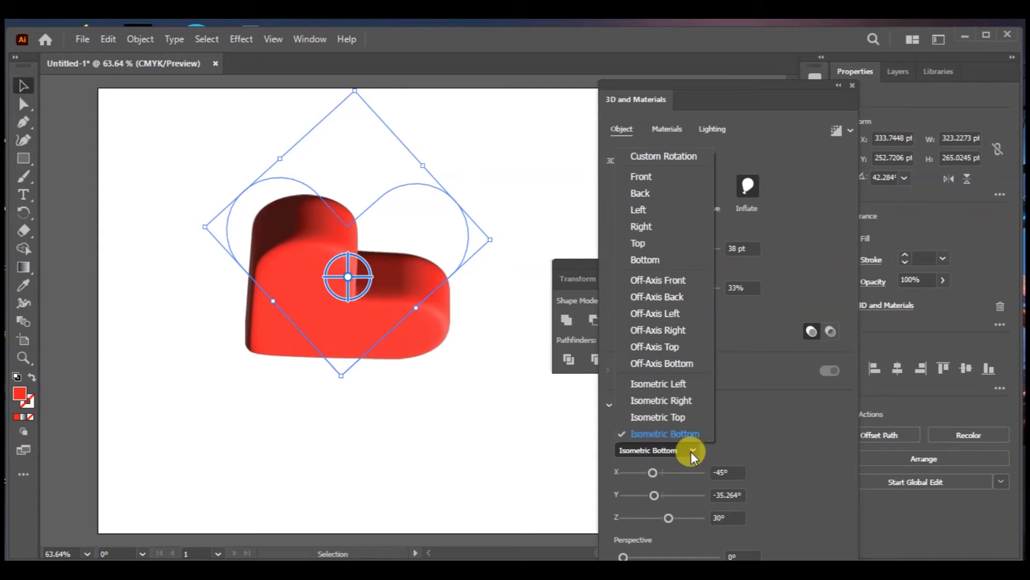
pyautogui.click(690, 418)
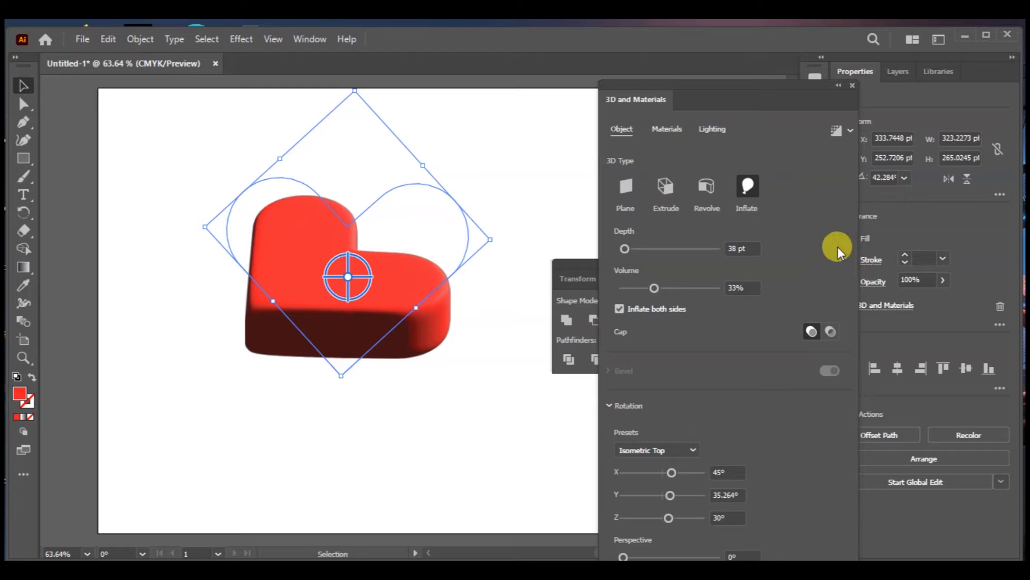
# Render the heart with ray tracing and close the Pathfinder panel
pyautogui.click(836, 131)
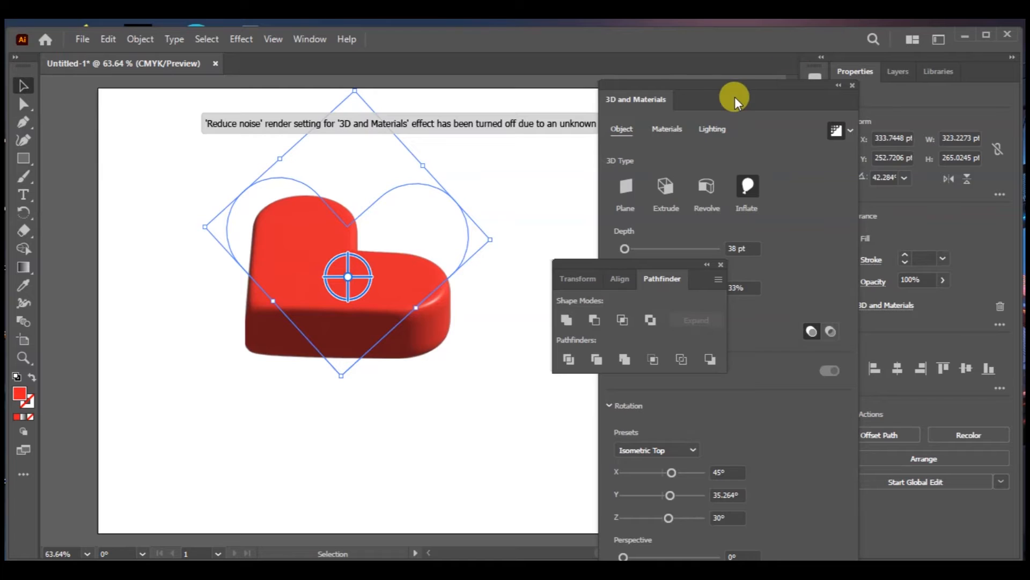
pyautogui.click(720, 264)
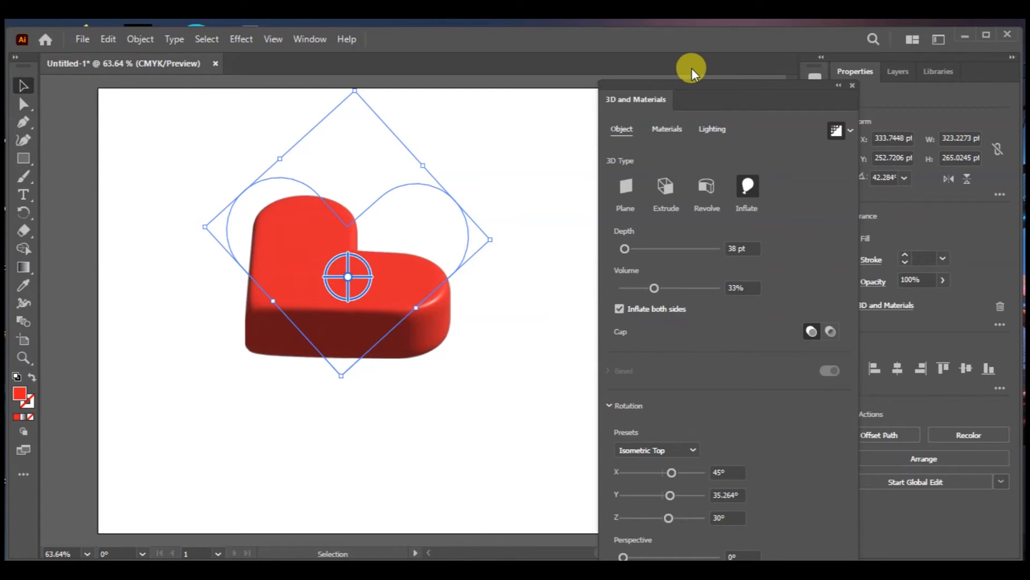
# Set the roughness of the heart's default material to 0.25
pyautogui.click(668, 127)
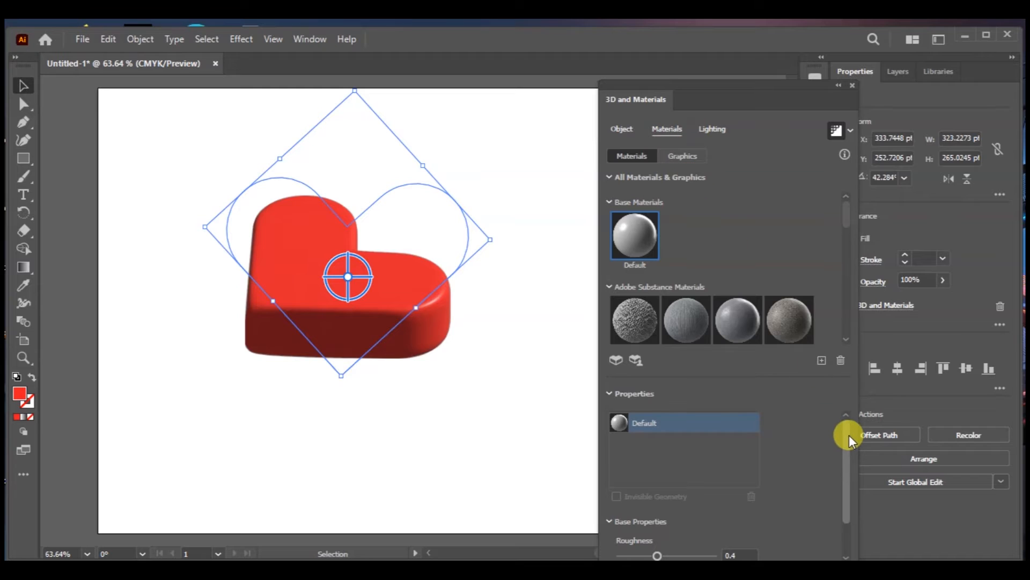
pyautogui.moveTo(849, 438); pyautogui.dragTo(843, 481)
pyautogui.moveTo(655, 510); pyautogui.dragTo(647, 510)
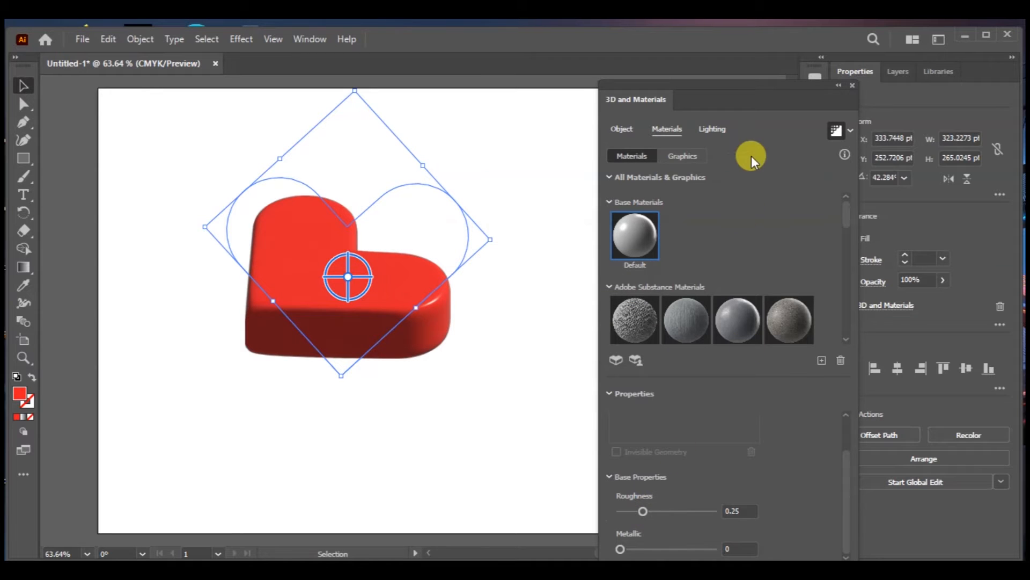
# Set the heart's light intensity to 94% and height to 73°, with an ambient light intensity of 29%
pyautogui.click(722, 131)
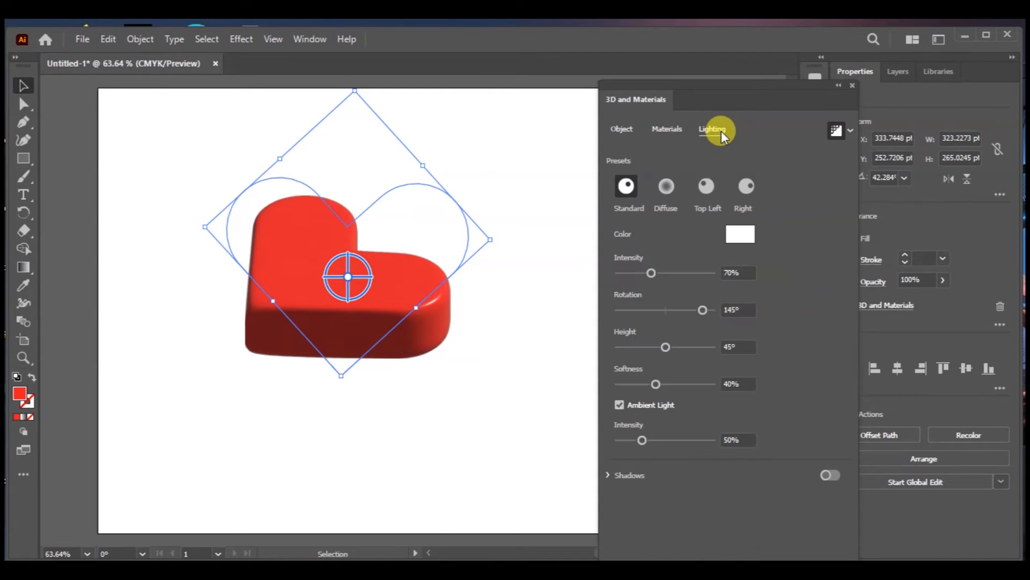
pyautogui.moveTo(654, 273); pyautogui.dragTo(665, 273)
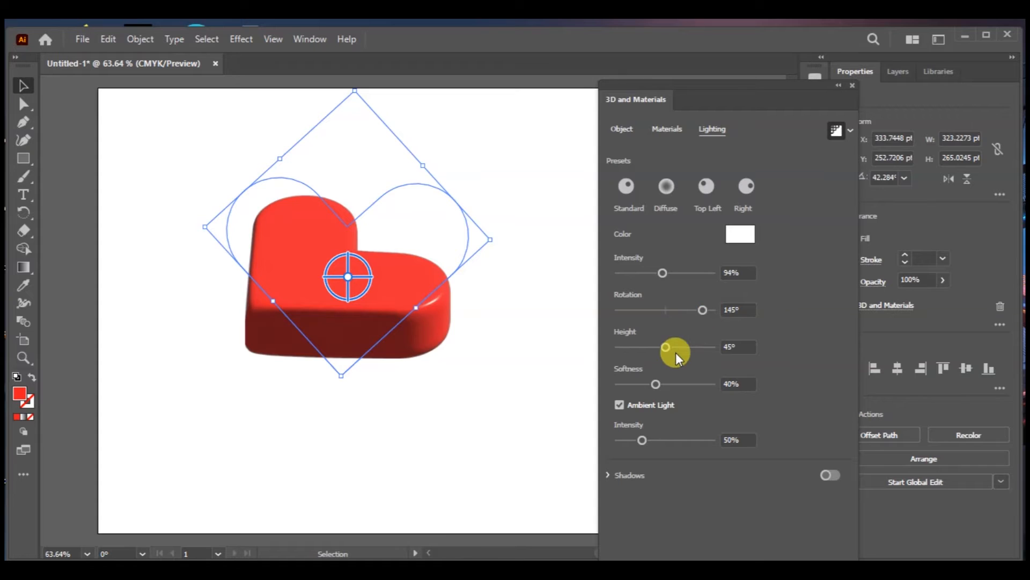
pyautogui.moveTo(666, 344)
pyautogui.mouseDown()
pyautogui.moveTo(647, 339)
pyautogui.moveTo(734, 340)
pyautogui.moveTo(694, 344)
pyautogui.mouseUp()
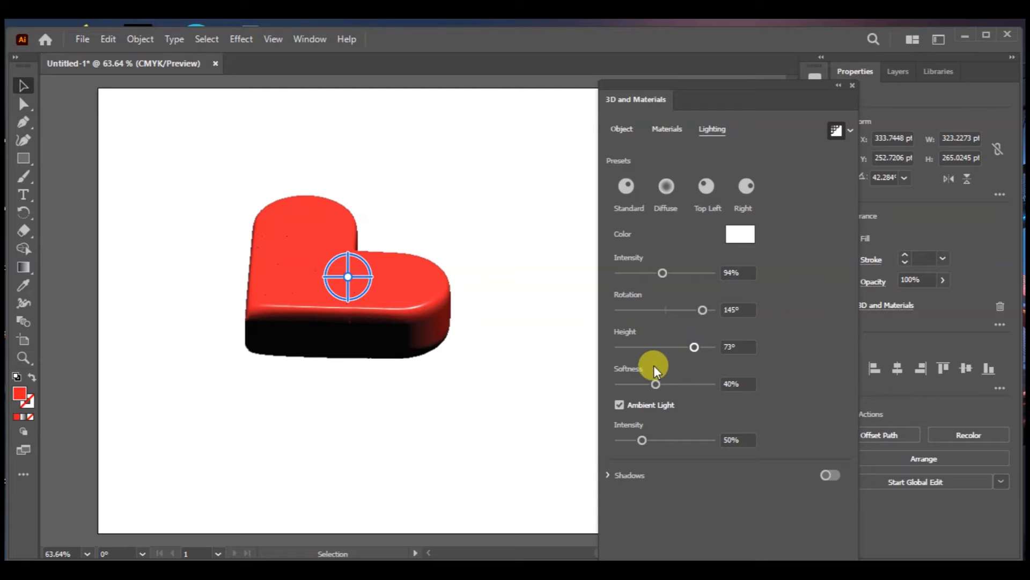
pyautogui.click(658, 382)
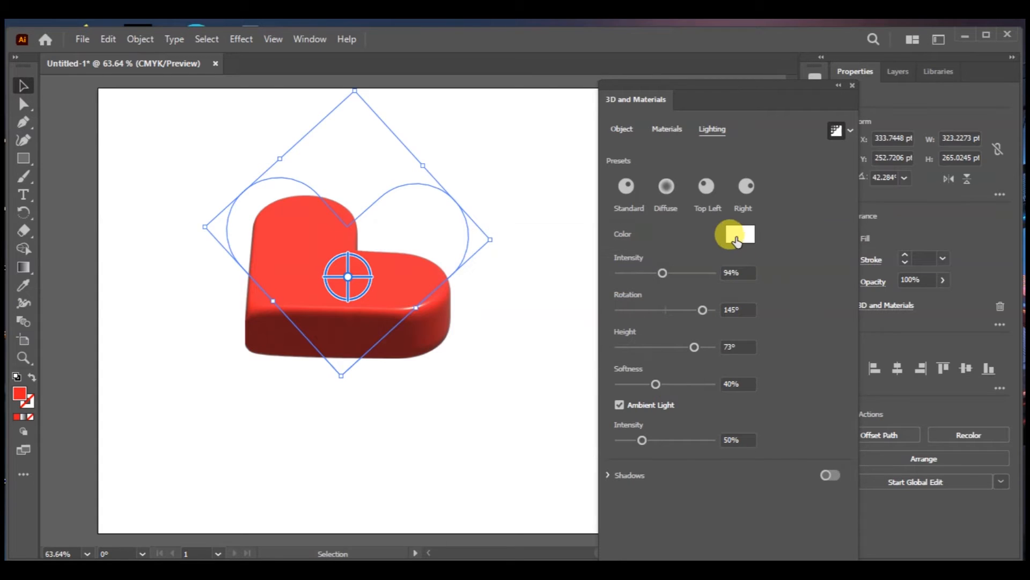
pyautogui.moveTo(640, 438); pyautogui.dragTo(630, 439)
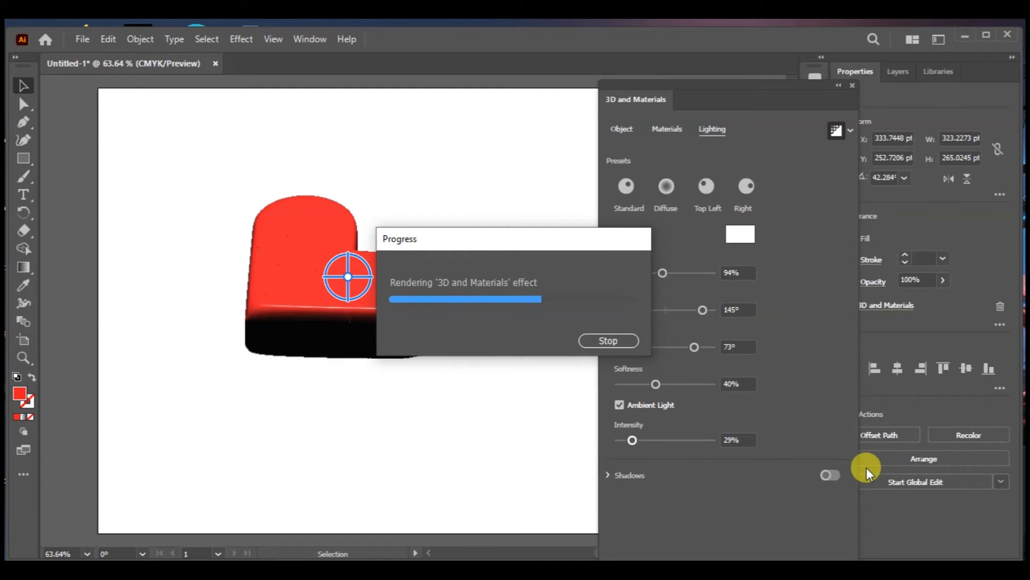
# Turn on shadows for the heart and show the shadow settings, keeping the distance from the object at 0%
pyautogui.click(833, 475)
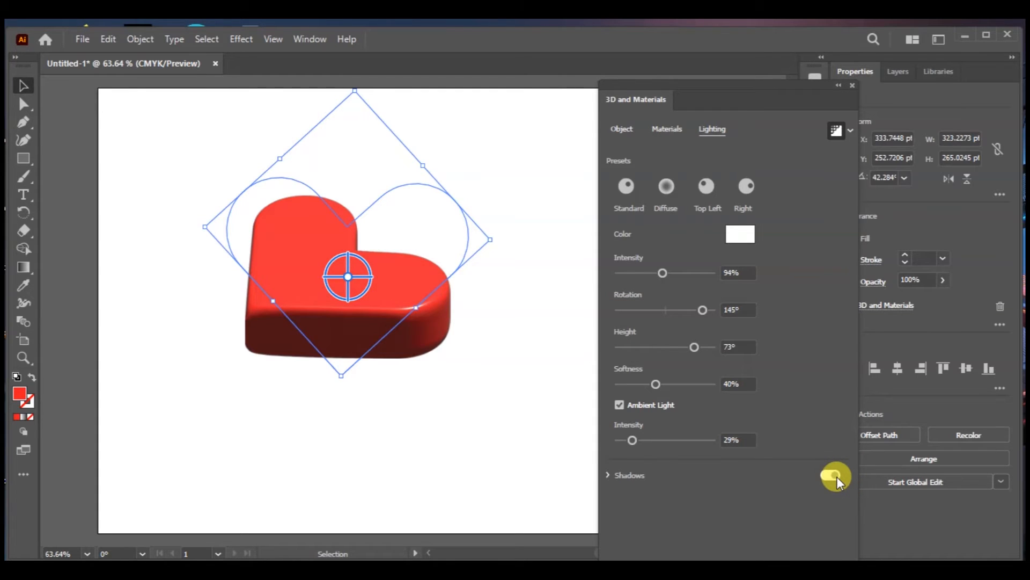
pyautogui.click(609, 475)
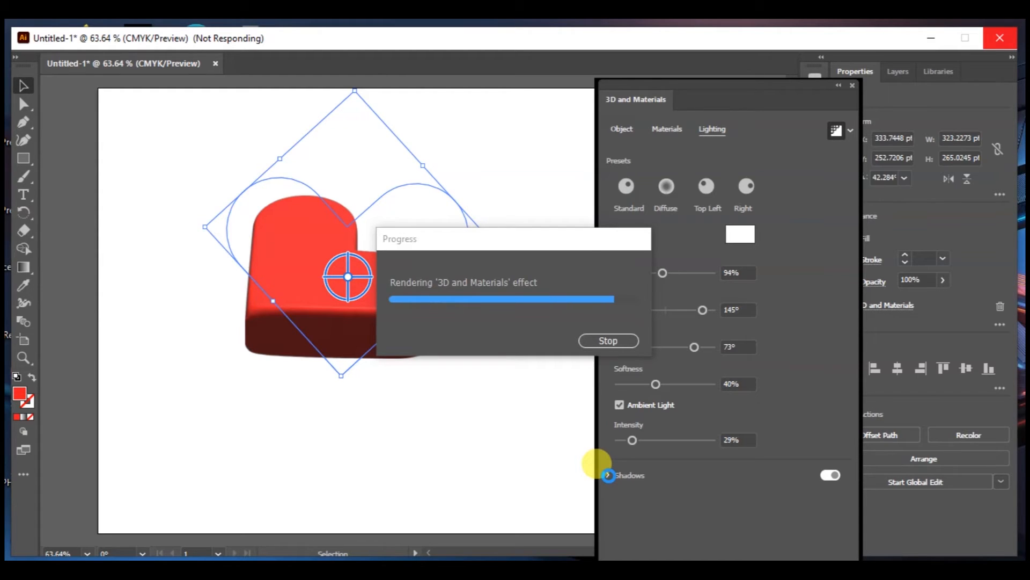
pyautogui.click(610, 476)
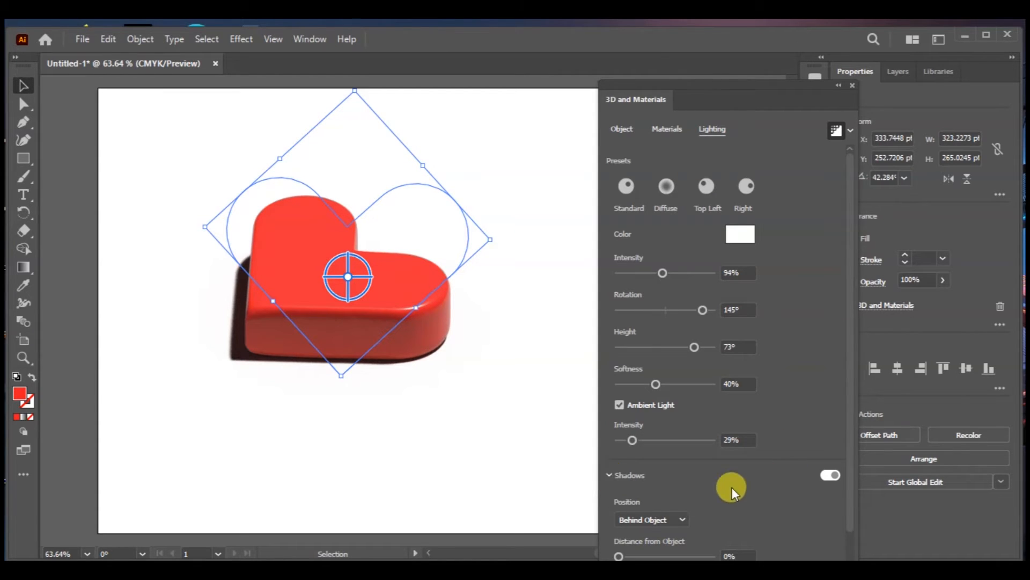
pyautogui.scroll(-2, 848, 467)
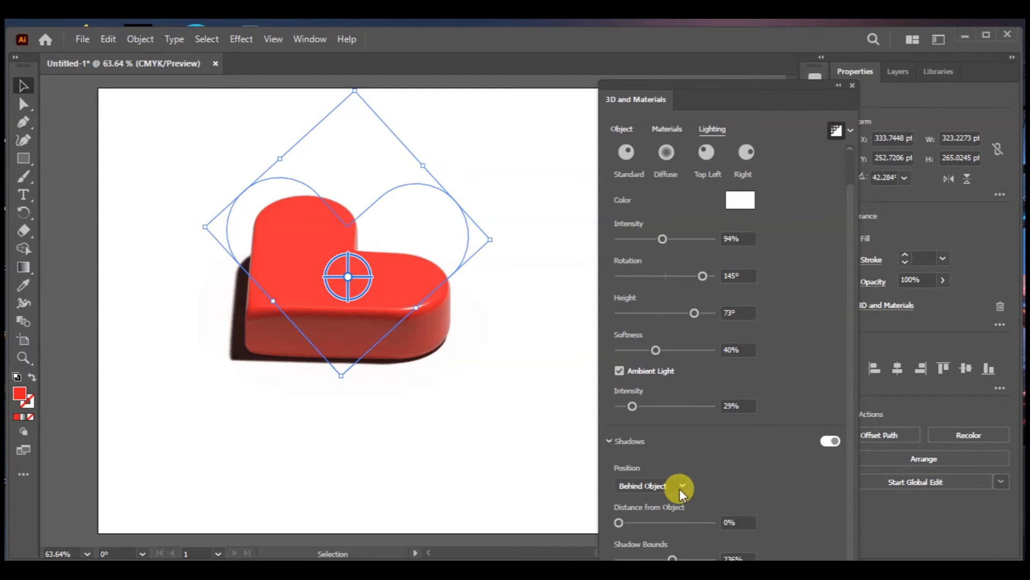
pyautogui.moveTo(618, 523)
pyautogui.mouseDown()
pyautogui.moveTo(635, 524)
pyautogui.moveTo(615, 526)
pyautogui.mouseUp()
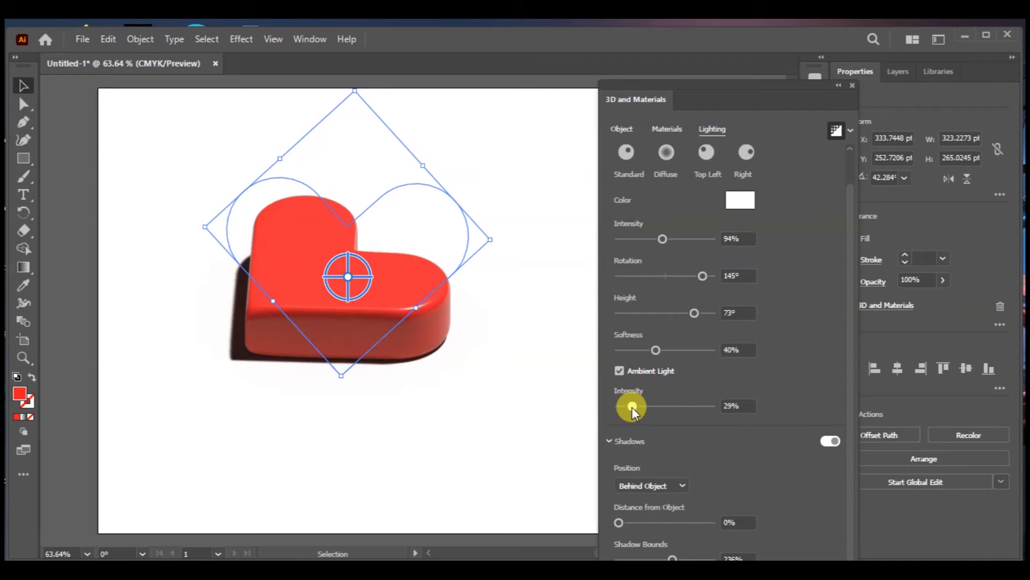
# Lower the ambient light intensity to 14% and set the shadow bounds to 382%
pyautogui.moveTo(632, 407); pyautogui.dragTo(625, 407)
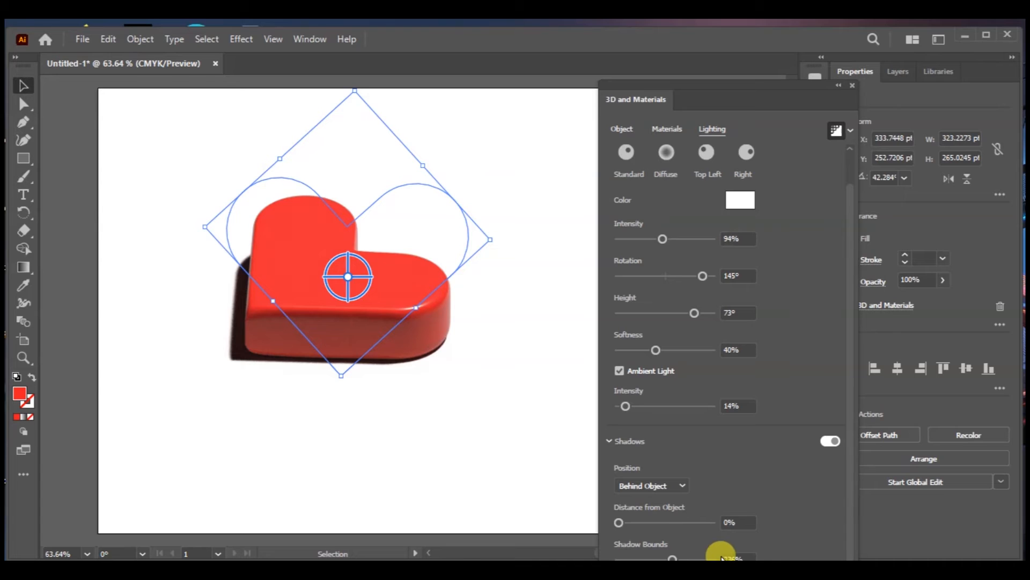
pyautogui.moveTo(672, 559); pyautogui.dragTo(706, 558)
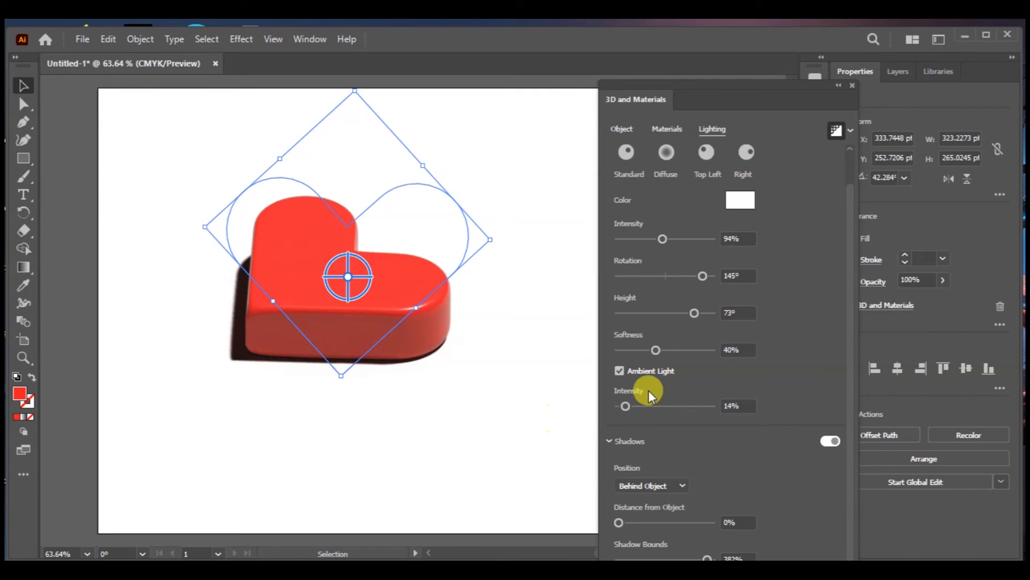
# Turn off ambient light, set the light's rotation to 86°, and close the 3D and Materials settings with the heart deselected
pyautogui.click(620, 371)
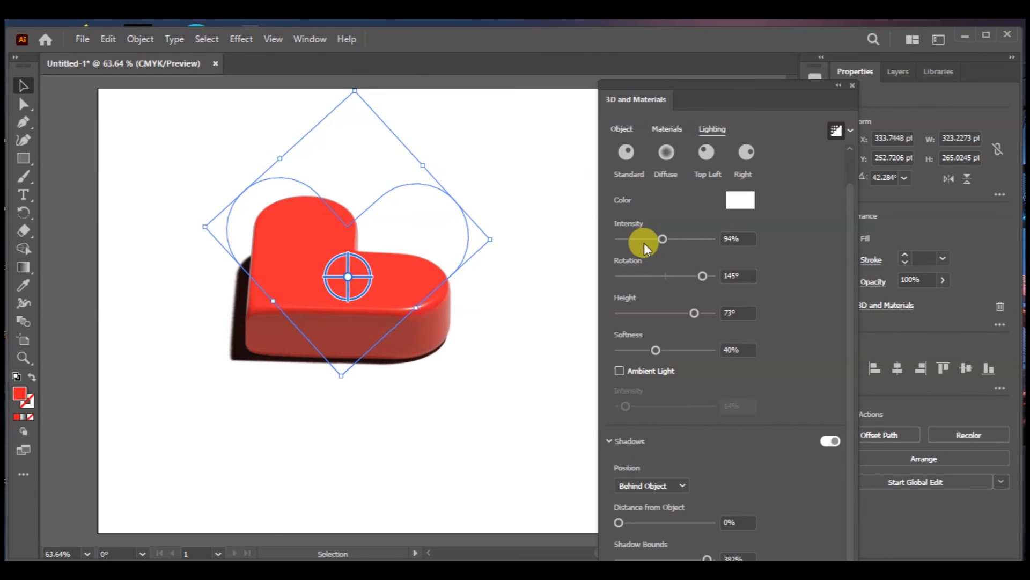
pyautogui.moveTo(700, 275); pyautogui.dragTo(685, 276)
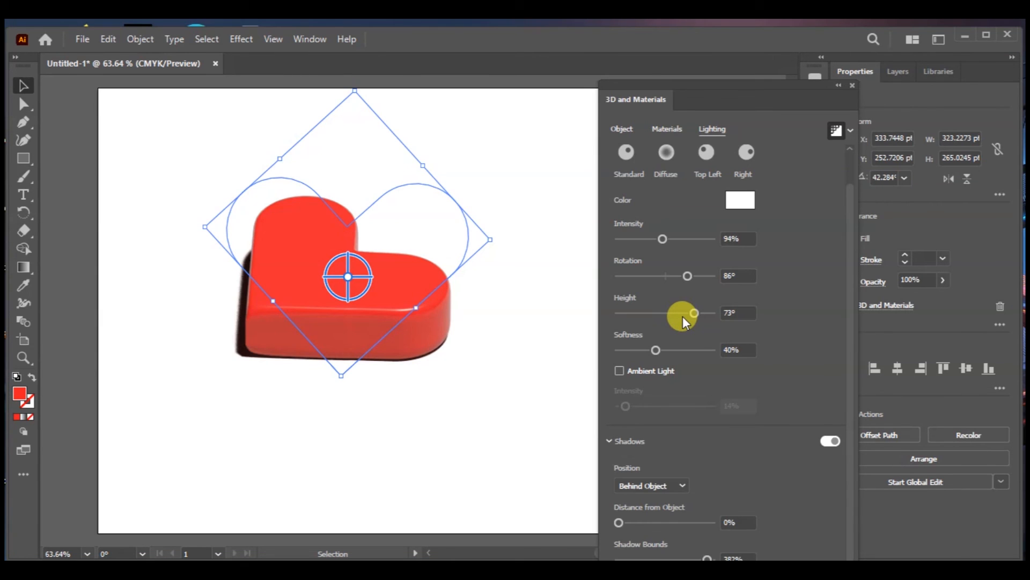
pyautogui.click(510, 377)
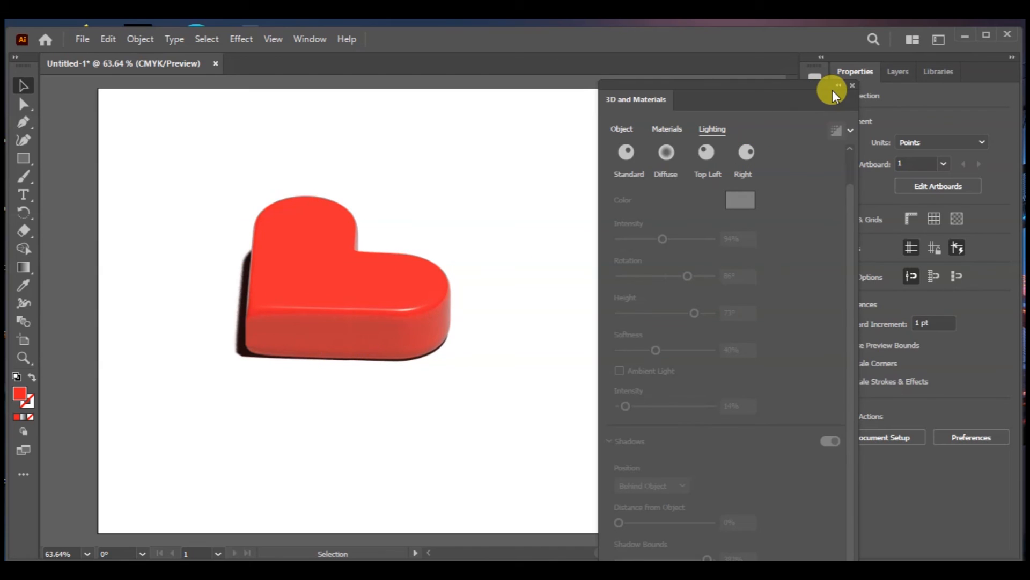
pyautogui.click(853, 83)
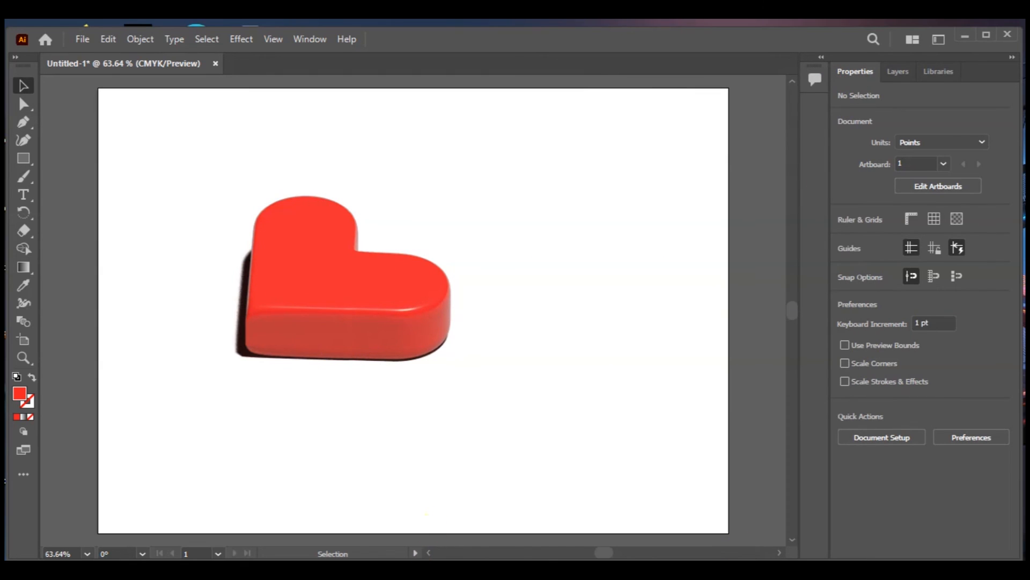